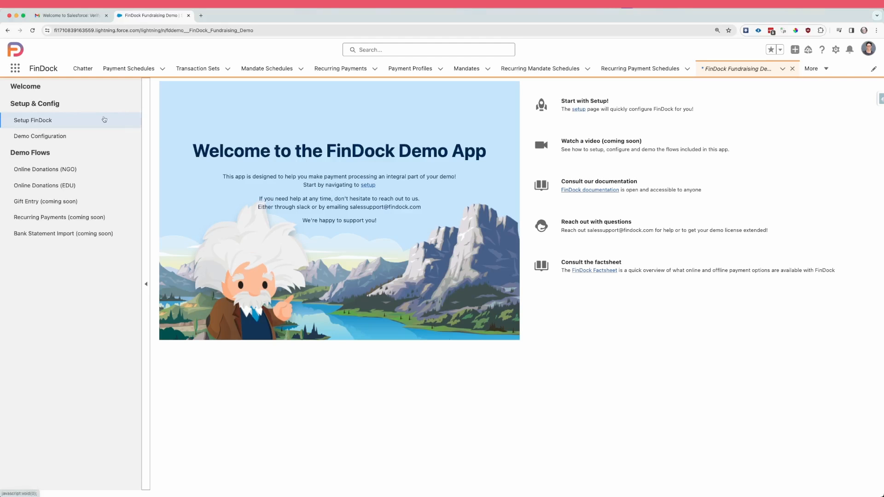
# Step: Assign the FinDock permission sets and run the basic FinDock setup for the demo app
pyautogui.click(104, 119)
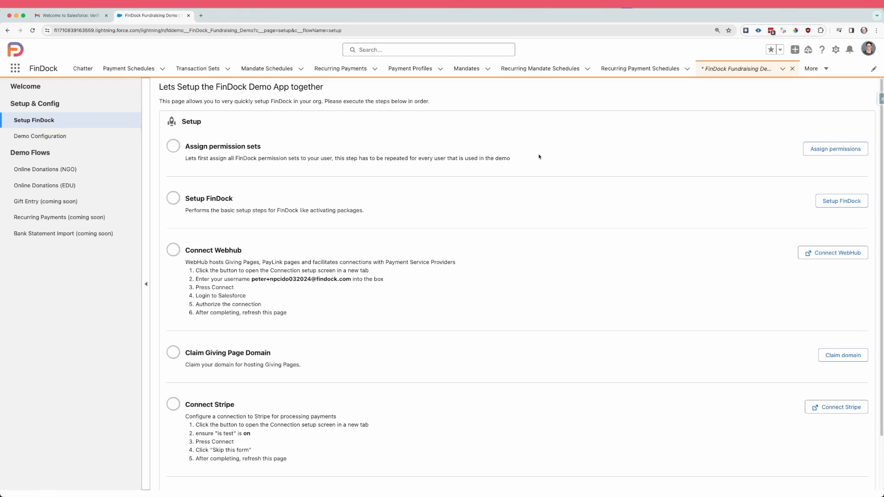
pyautogui.scroll(-3, 539, 157)
pyautogui.scroll(3, 556, 179)
pyautogui.click(844, 146)
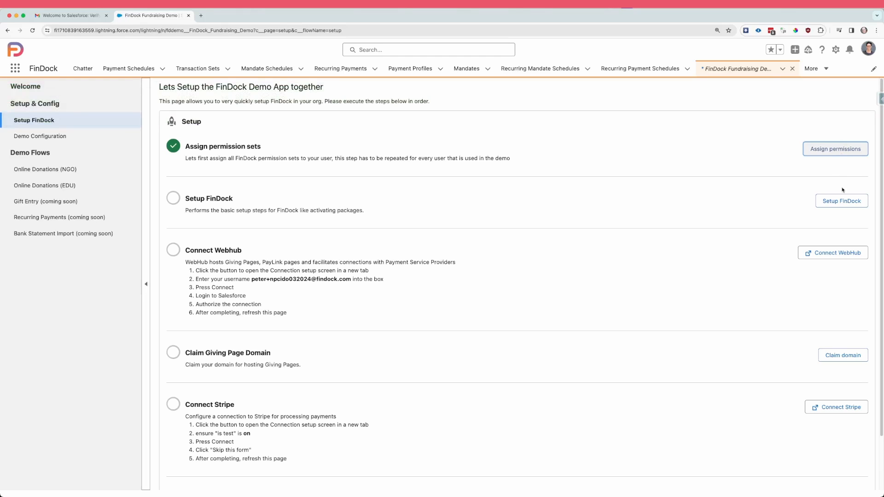
pyautogui.click(845, 203)
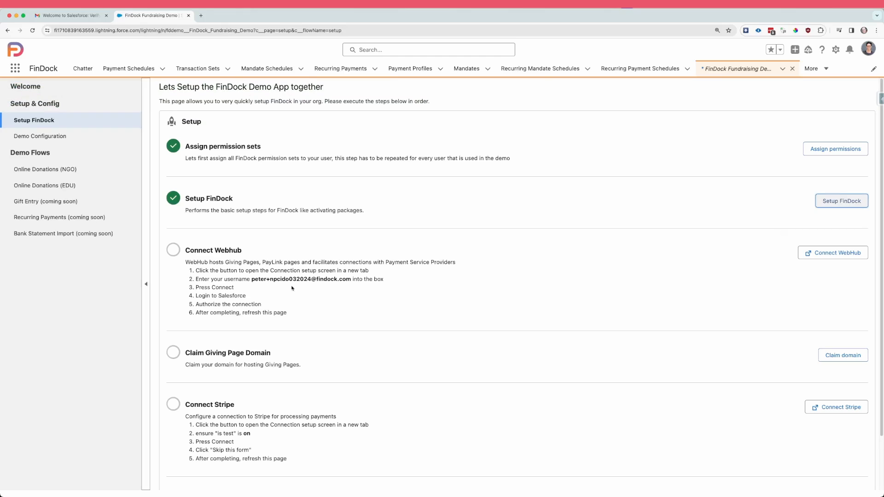
# Step: Start the WebHub connection using the integration username given in the setup instructions
pyautogui.moveTo(252, 279); pyautogui.dragTo(351, 279)
pyautogui.press('super+c')
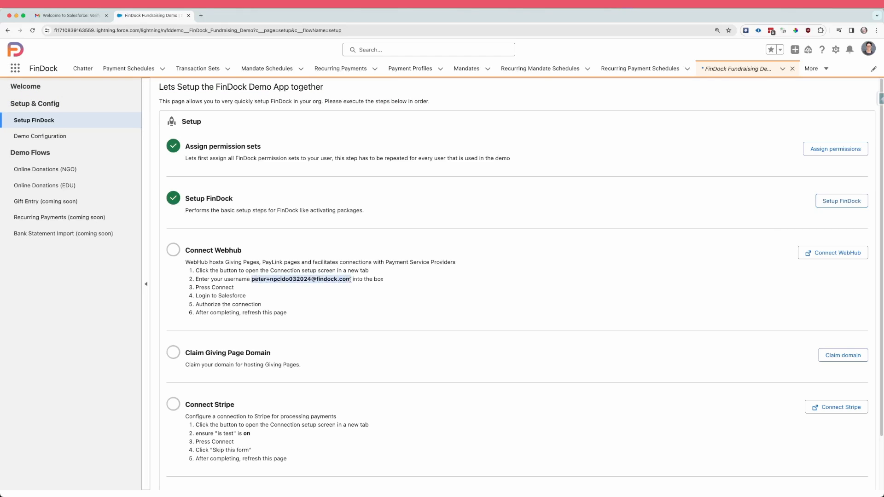
pyautogui.click(834, 253)
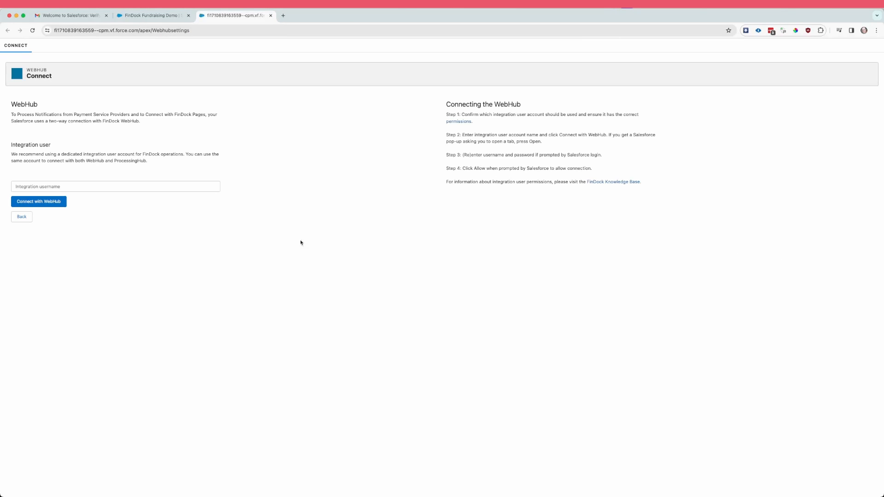
pyautogui.click(83, 186)
pyautogui.press('super+v')
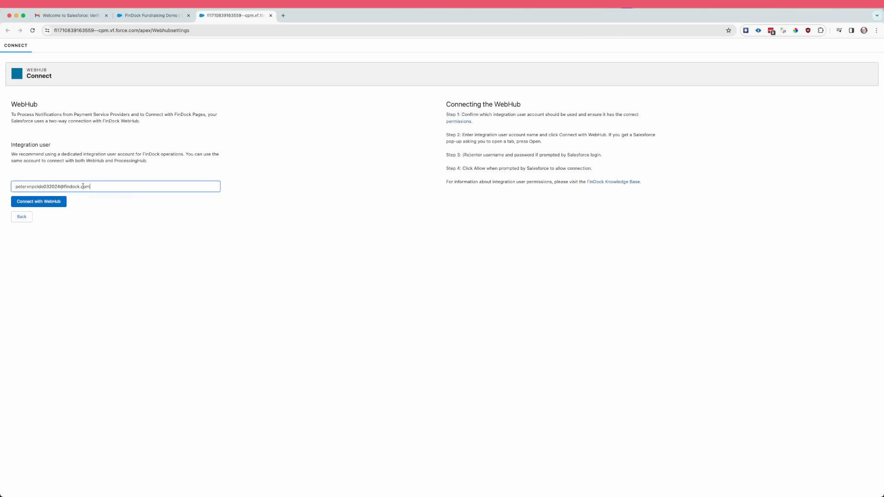
pyautogui.click(45, 205)
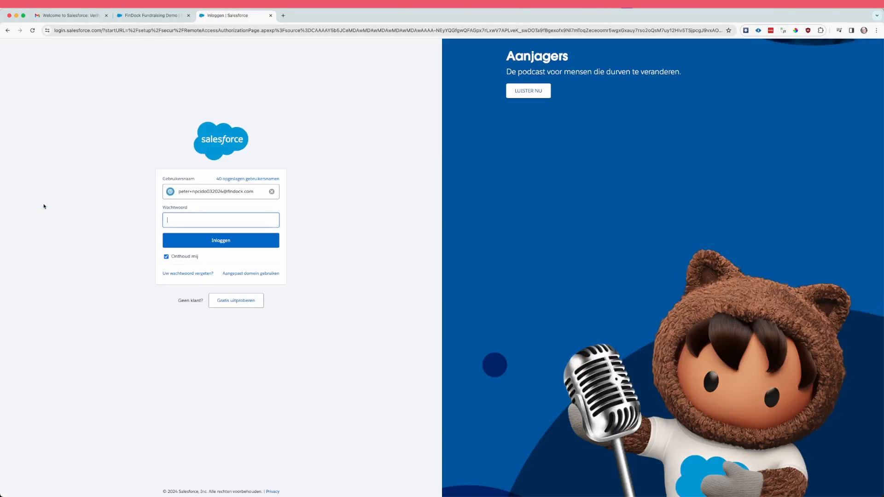
# Step: Log in to Salesforce with the account password and allow WebHub Prod access to the org
pyautogui.write('••••••••')
pyautogui.click(221, 240)
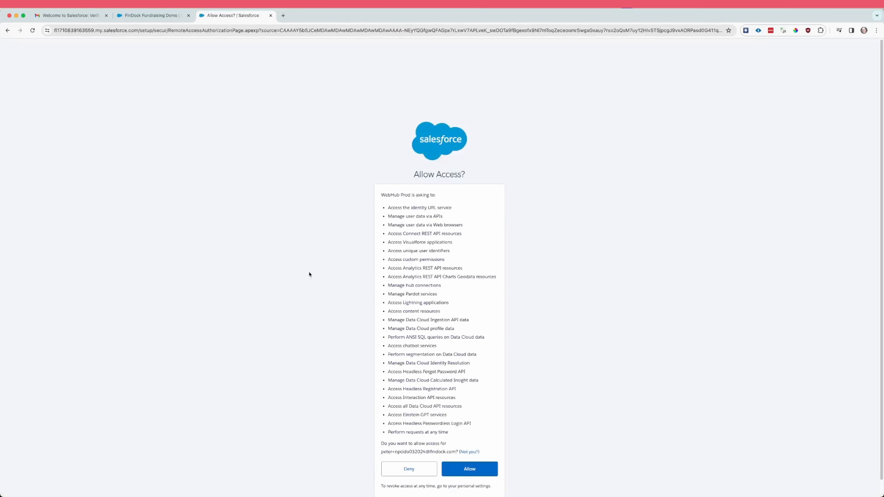
pyautogui.scroll(-1, 501, 315)
pyautogui.click(474, 452)
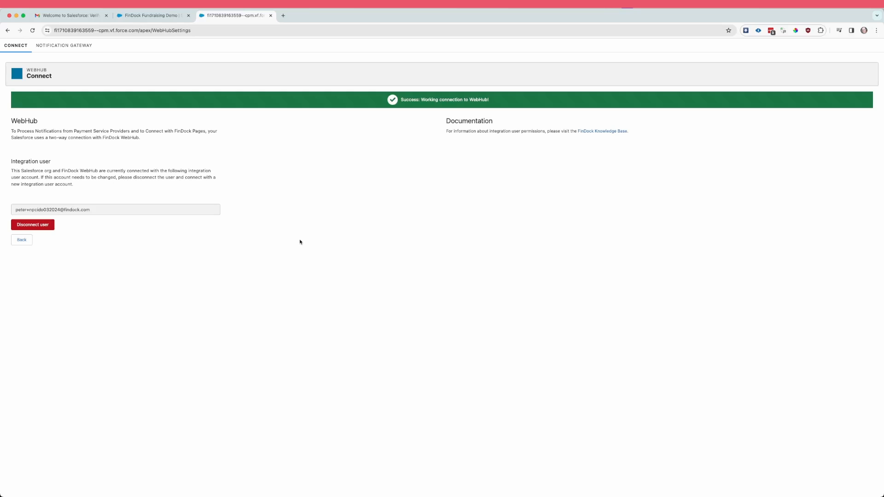
# Step: Return to the FinDock demo setup and claim the Giving Page domain
pyautogui.click(271, 15)
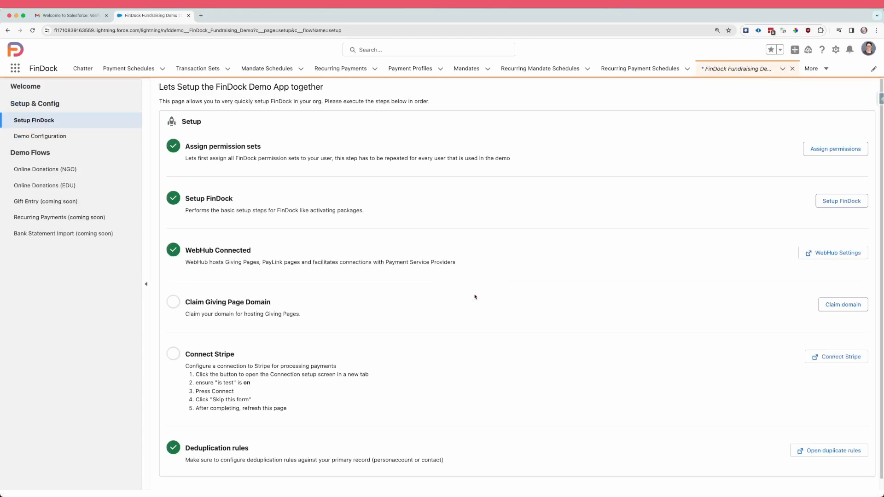
pyautogui.scroll(-1, 523, 292)
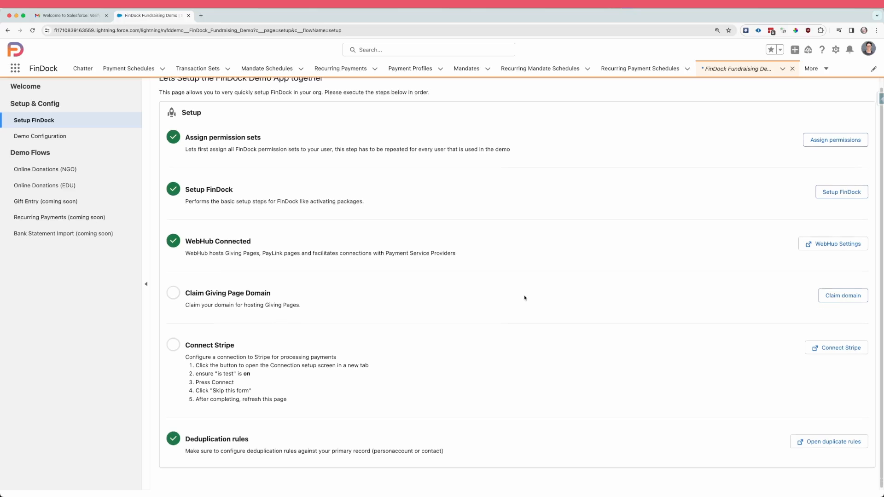
pyautogui.click(839, 299)
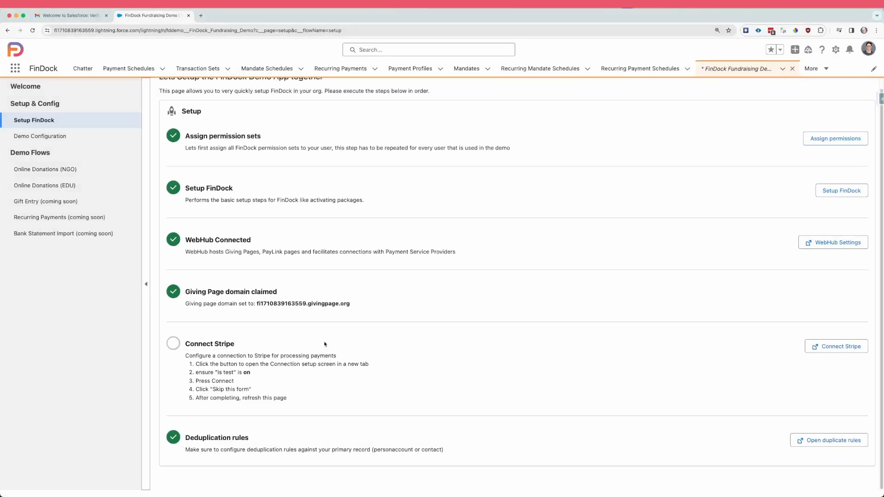
pyautogui.click(842, 350)
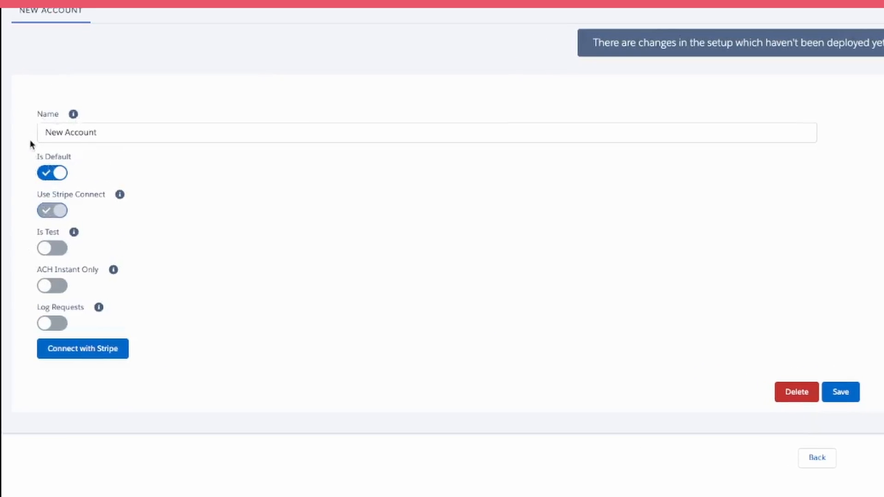
pyautogui.click(55, 250)
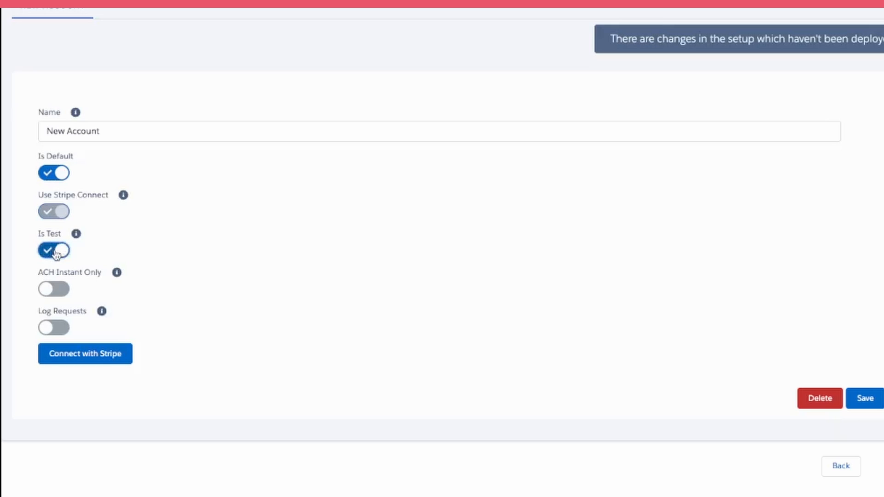
pyautogui.click(83, 358)
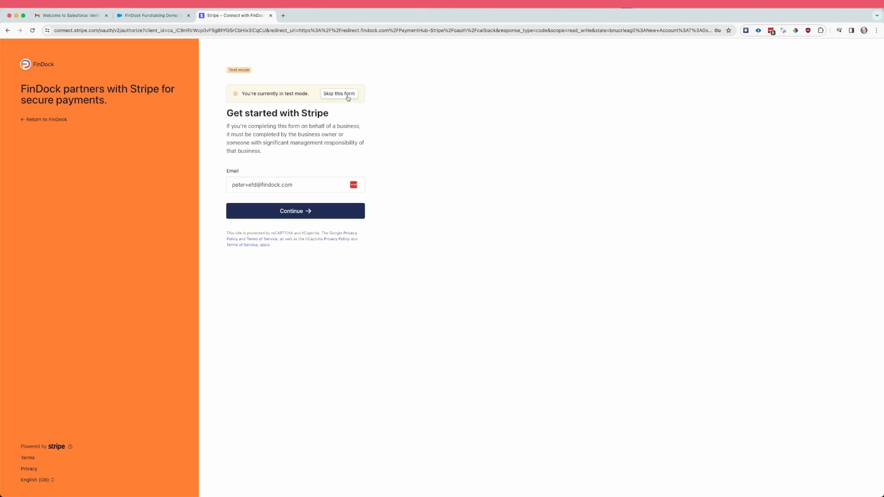
pyautogui.click(348, 95)
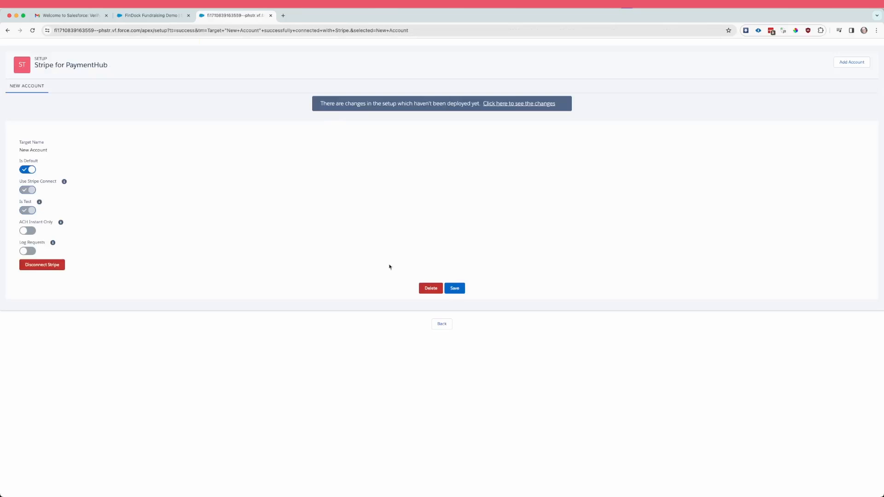
pyautogui.click(272, 15)
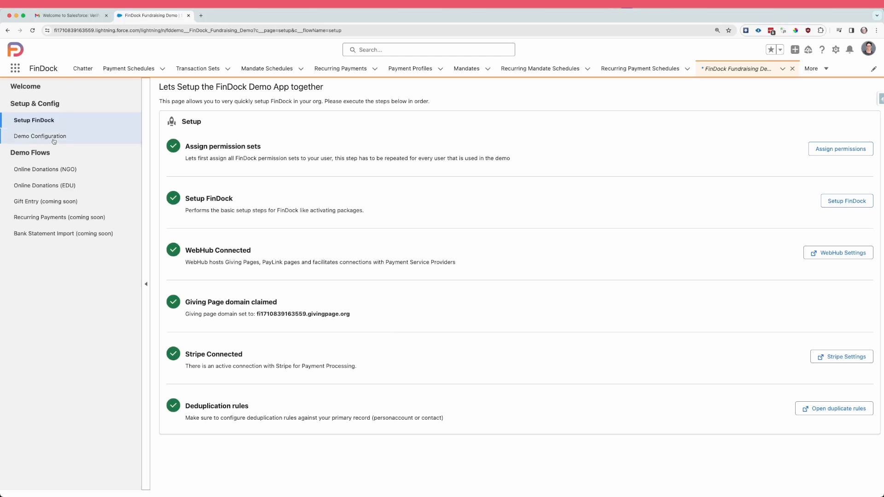
# Step: In the demo configuration, set the person account record type to NGO_Fundraising_Supporter and the default campaign to Online Donations
pyautogui.click(55, 138)
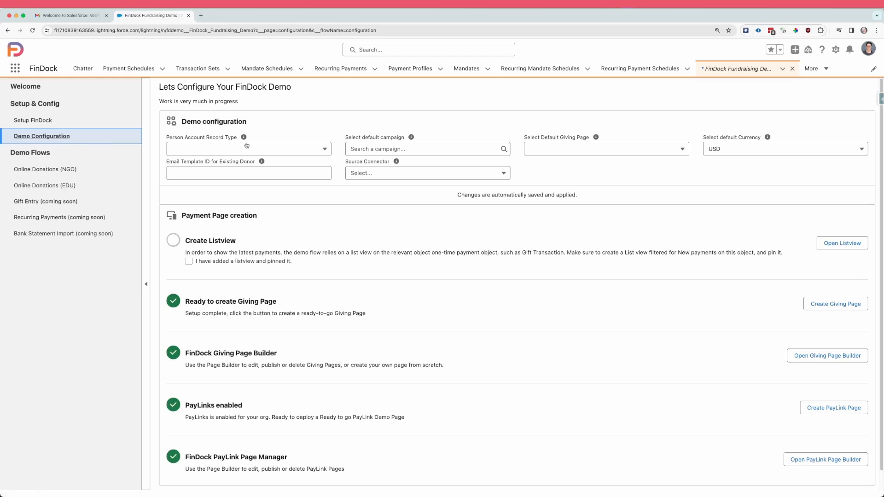
pyautogui.click(274, 148)
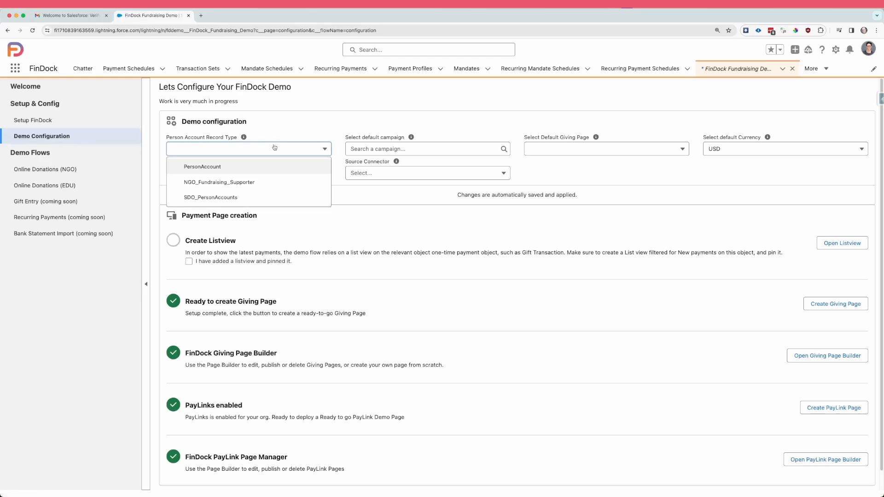
pyautogui.click(280, 184)
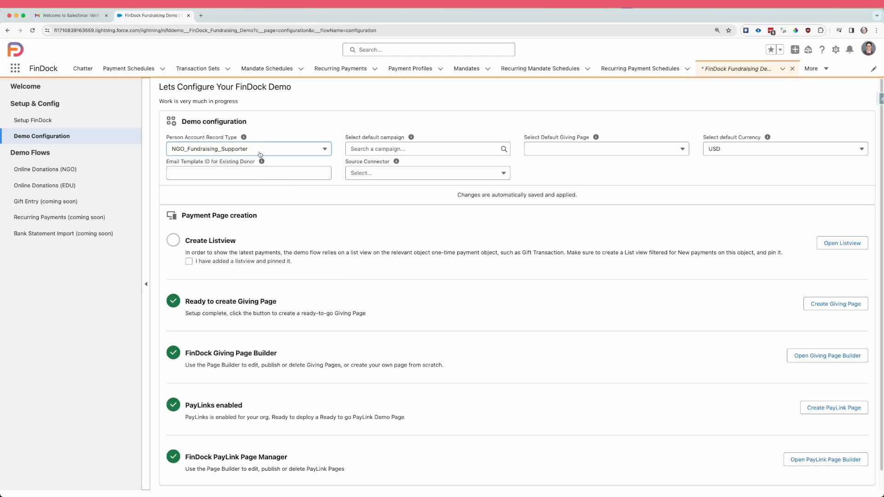
pyautogui.click(383, 150)
pyautogui.write('onlin')
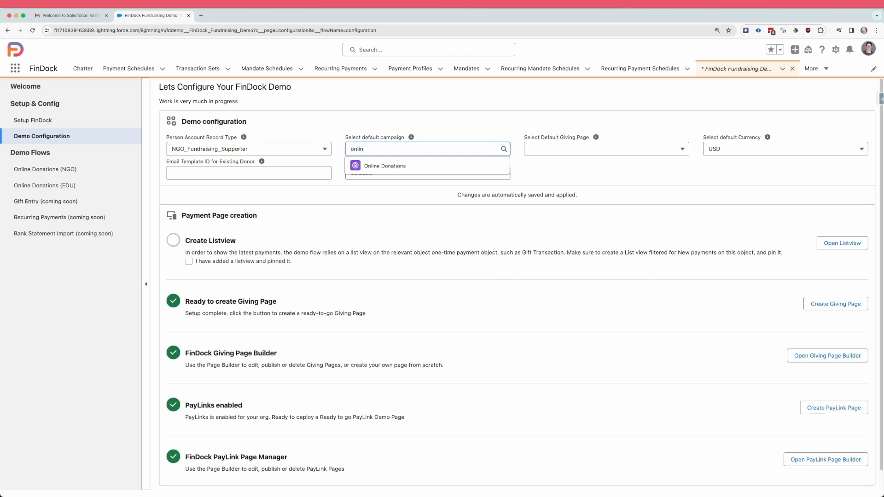
pyautogui.click(387, 166)
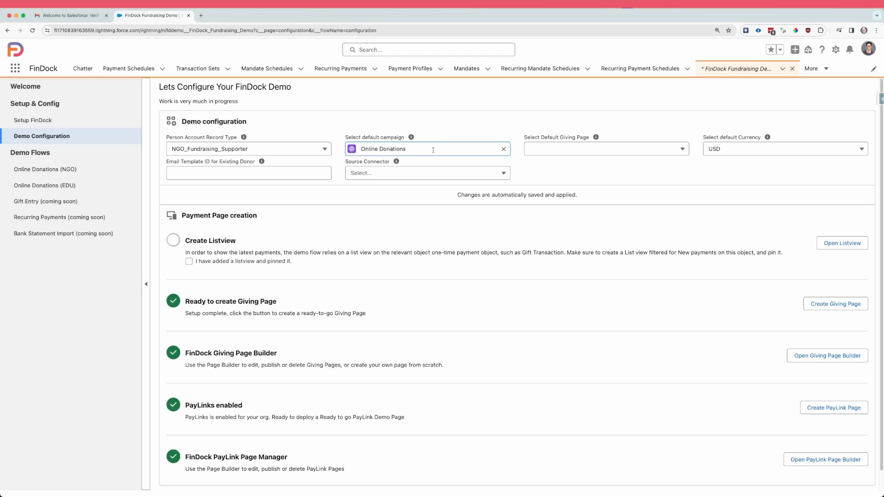
# Step: Set the demo configuration's source connector to FinDock for Fundraising
pyautogui.click(730, 152)
pyautogui.click(730, 151)
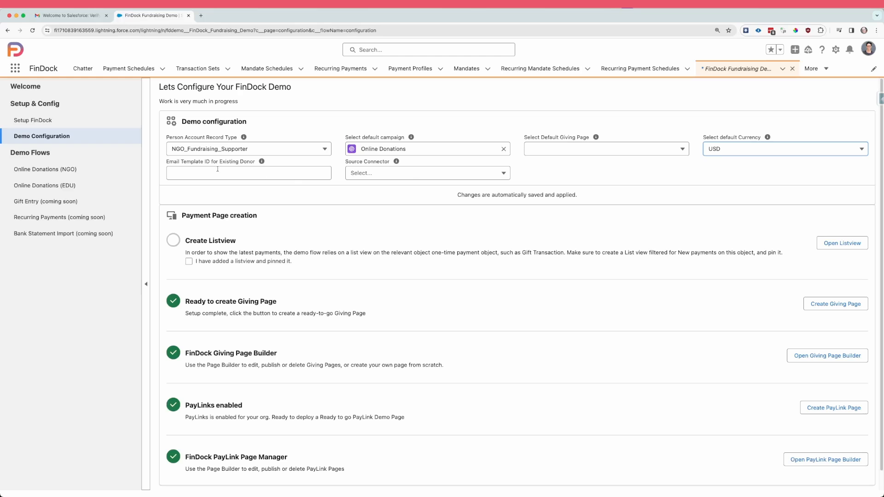
pyautogui.click(248, 172)
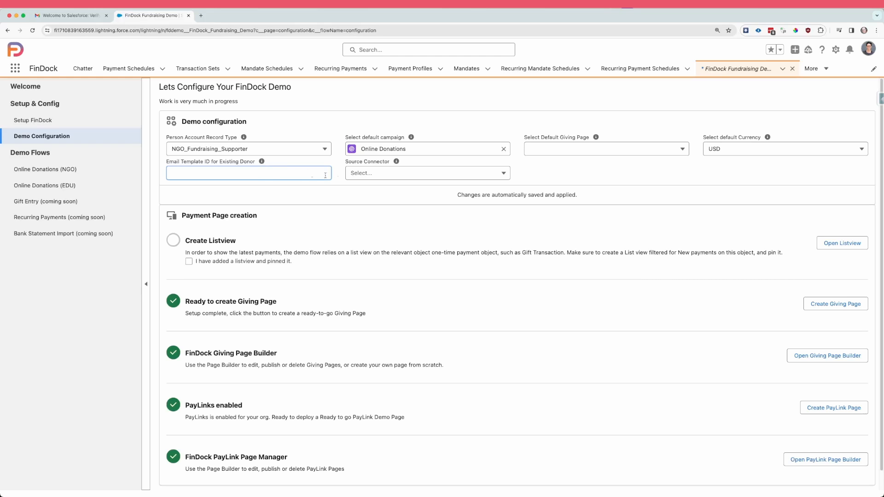
pyautogui.click(406, 179)
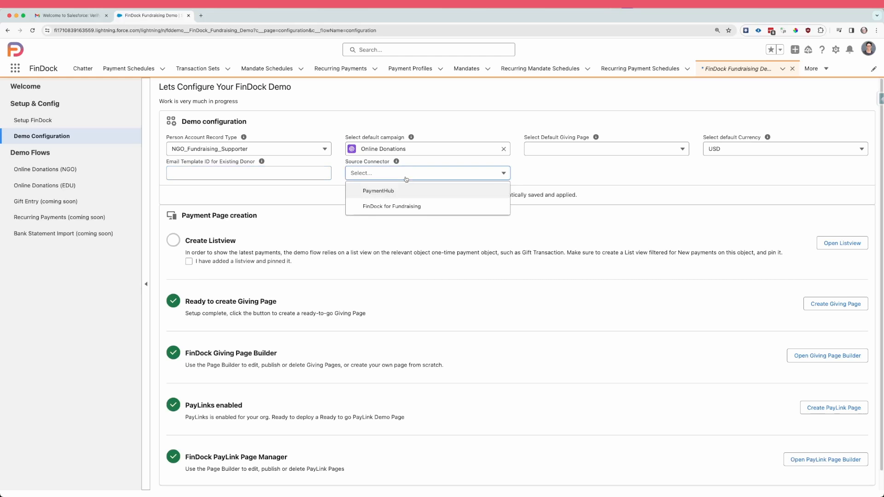
pyautogui.click(407, 207)
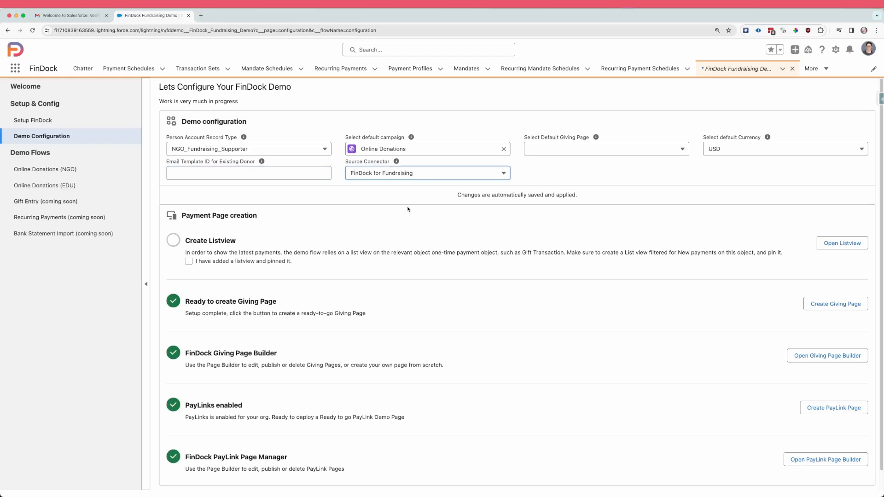
pyautogui.click(528, 181)
# Step: Open the Gift Transactions list from the Create Listview item and show the All Gift Transactions view
pyautogui.scroll(-1, 506, 252)
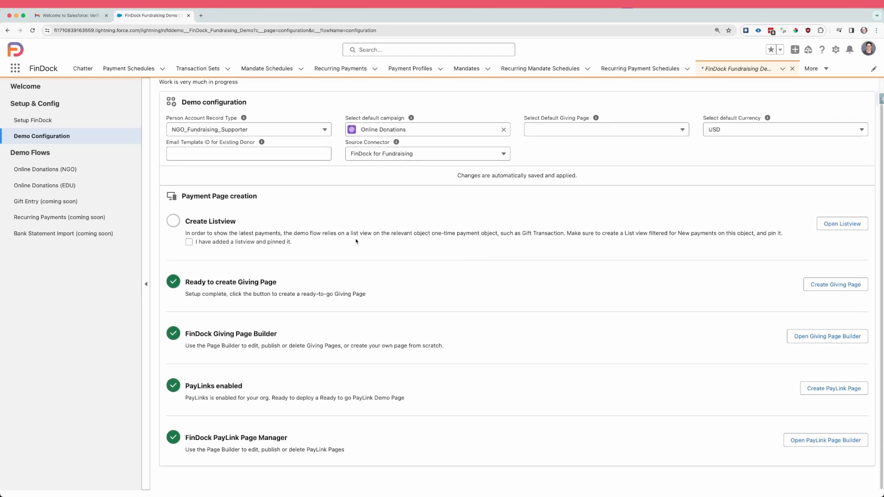
pyautogui.click(840, 225)
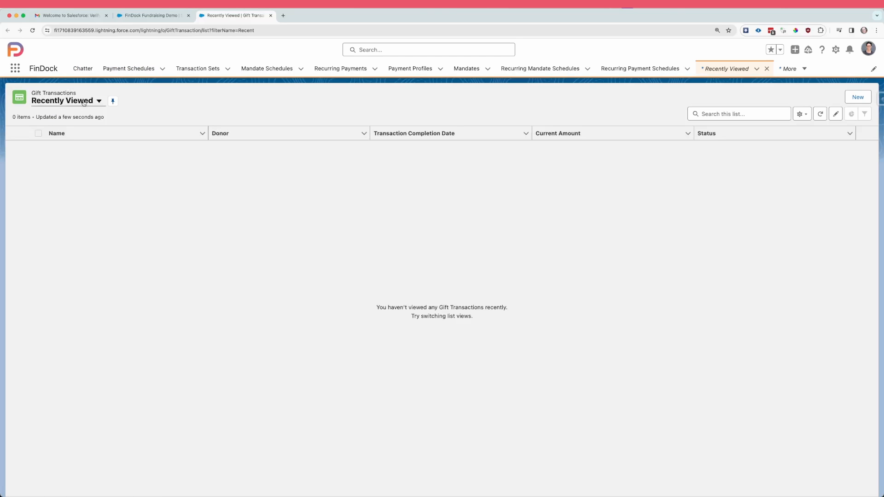
pyautogui.click(84, 102)
pyautogui.click(93, 131)
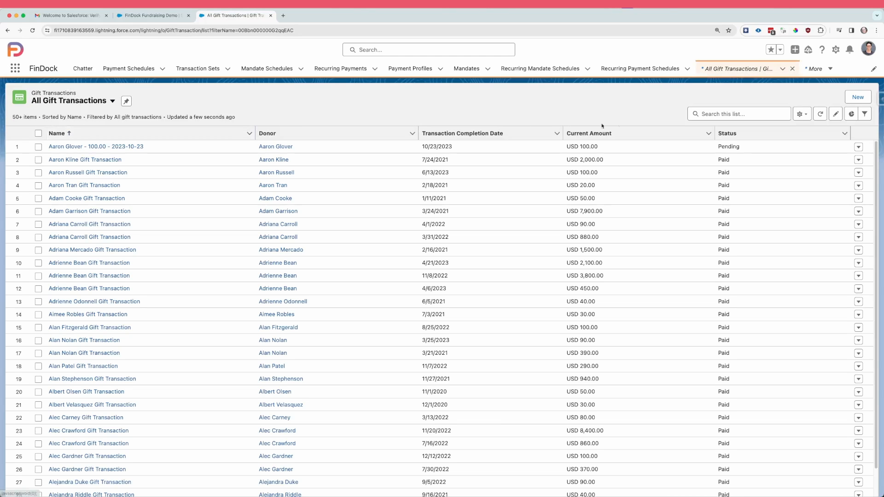
# Step: Clone the All Gift Transactions list view as New Gift Transactions, visible to all users
pyautogui.click(805, 118)
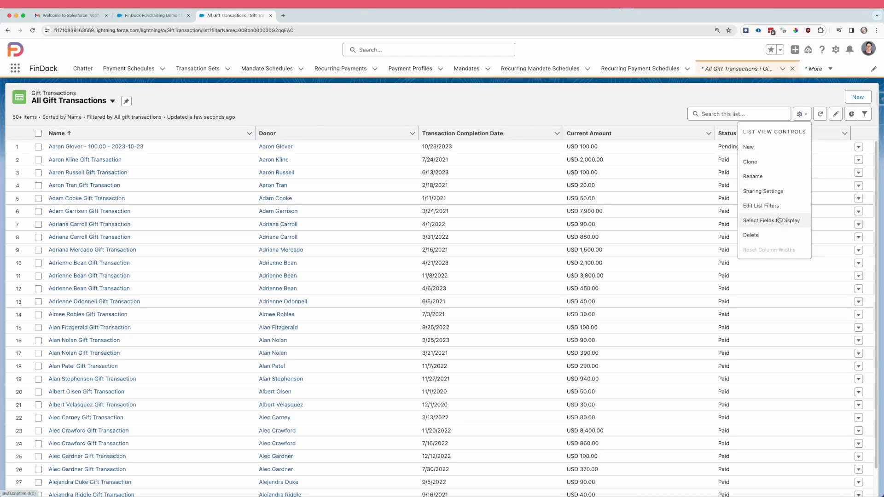
pyautogui.click(780, 162)
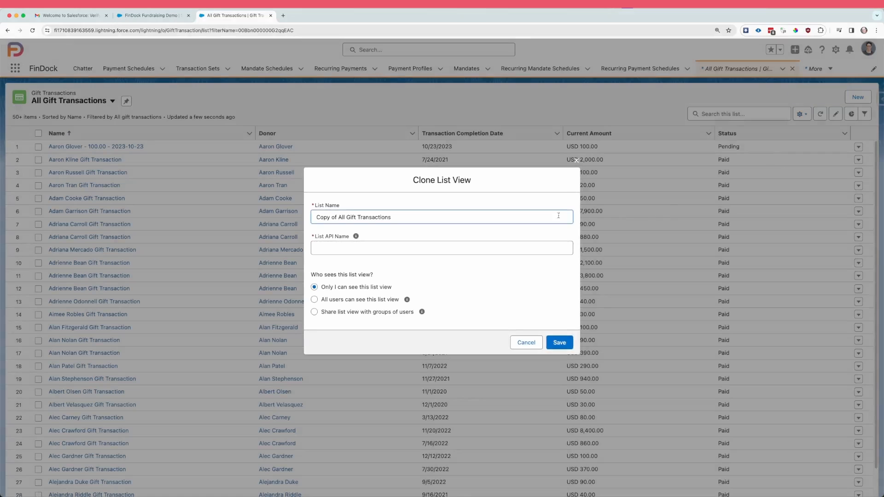
pyautogui.moveTo(350, 216); pyautogui.dragTo(316, 216)
pyautogui.write('New')
pyautogui.click(367, 249)
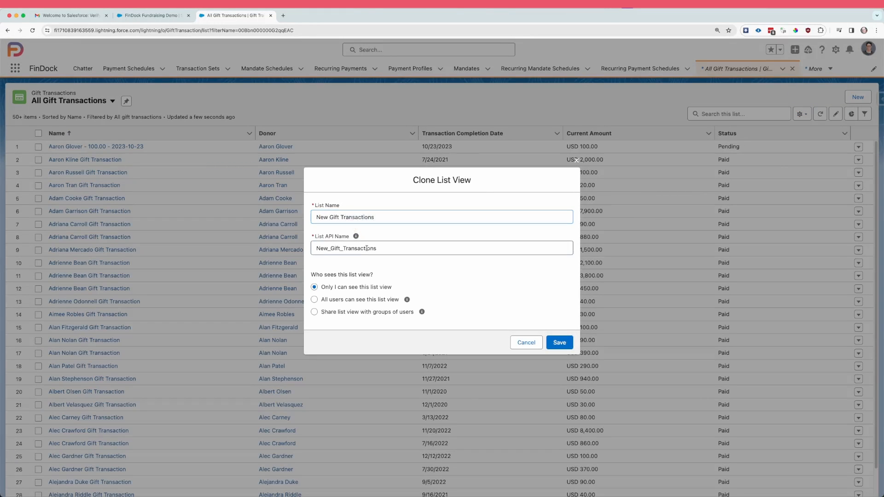
pyautogui.click(371, 300)
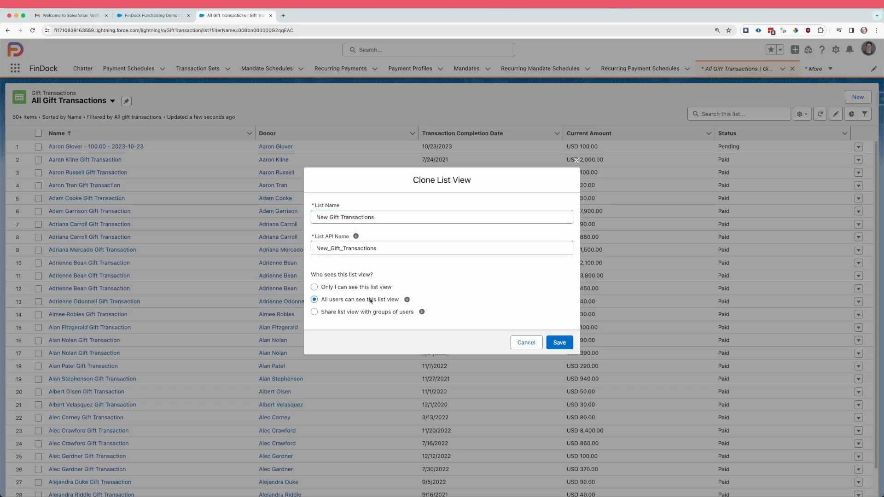
pyautogui.click(559, 342)
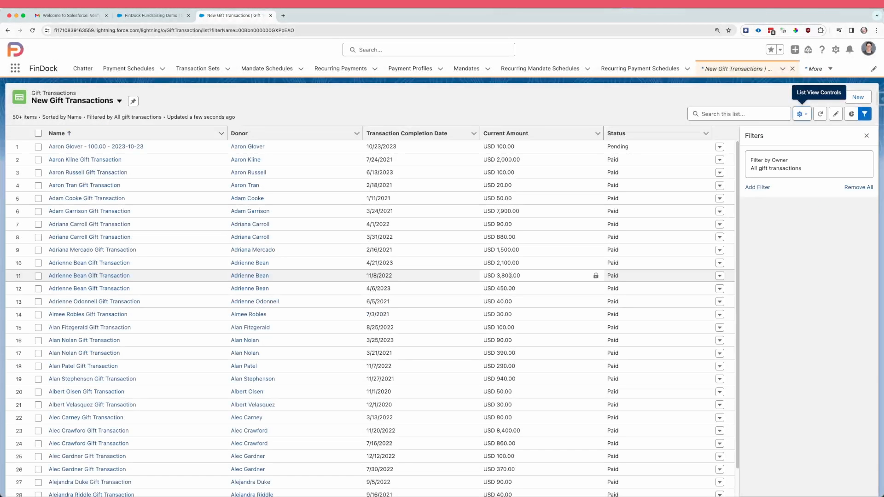
# Step: Filter the New Gift Transactions list view to records whose Created Date equals today, and save it
pyautogui.click(768, 188)
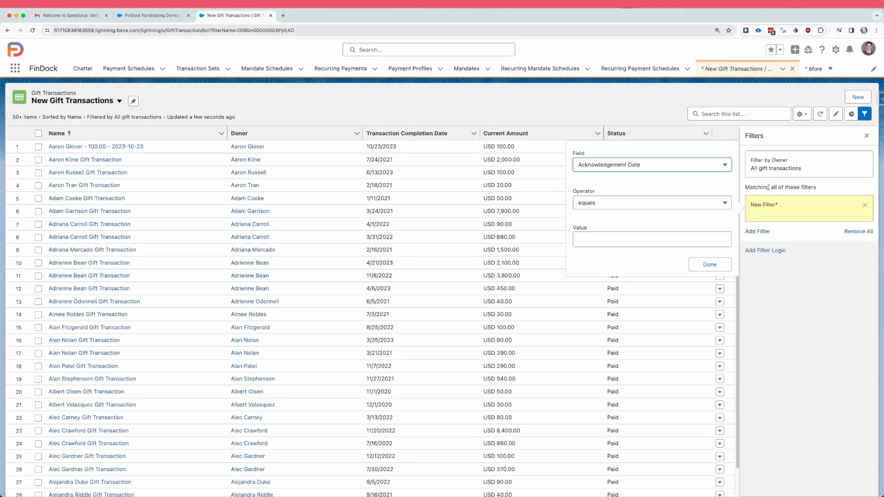
pyautogui.click(640, 166)
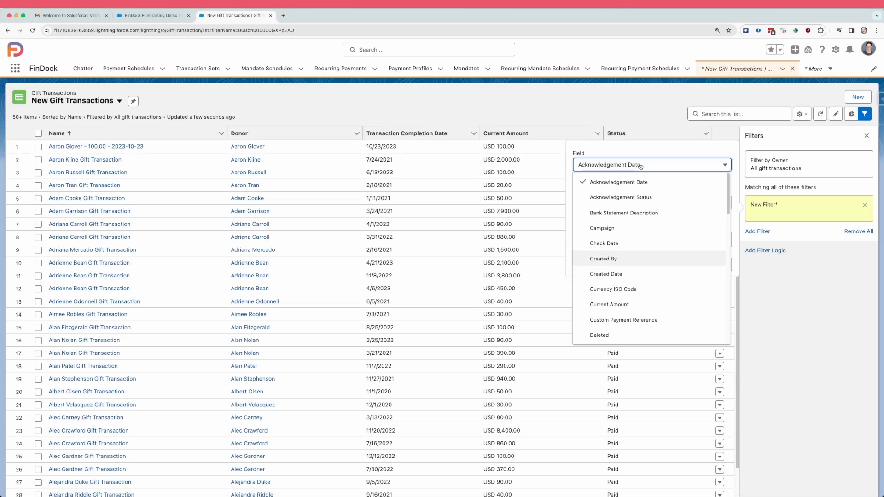
pyautogui.press('Up')
pyautogui.press('Down')
pyautogui.press('Down')
pyautogui.press('Return')
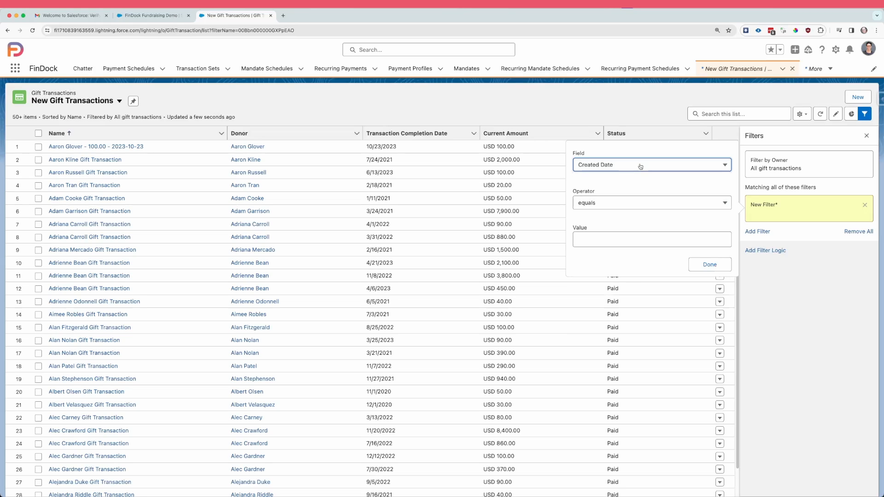
pyautogui.click(637, 234)
pyautogui.write('today')
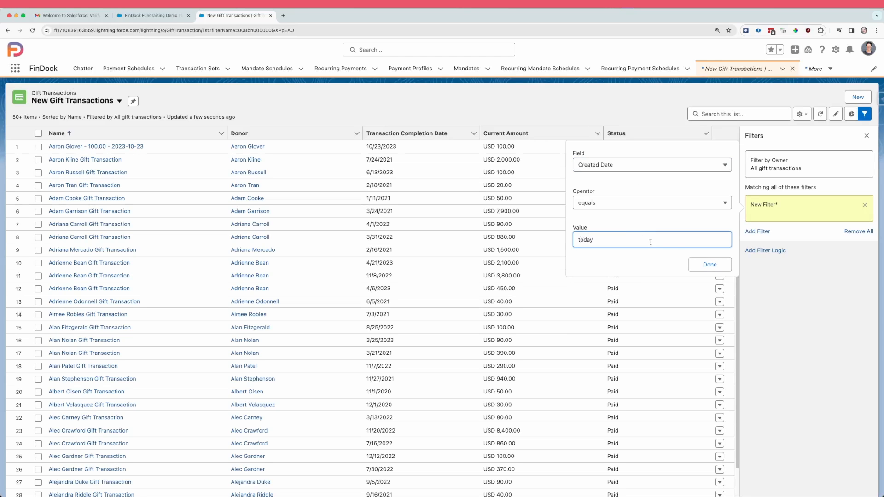
pyautogui.click(710, 264)
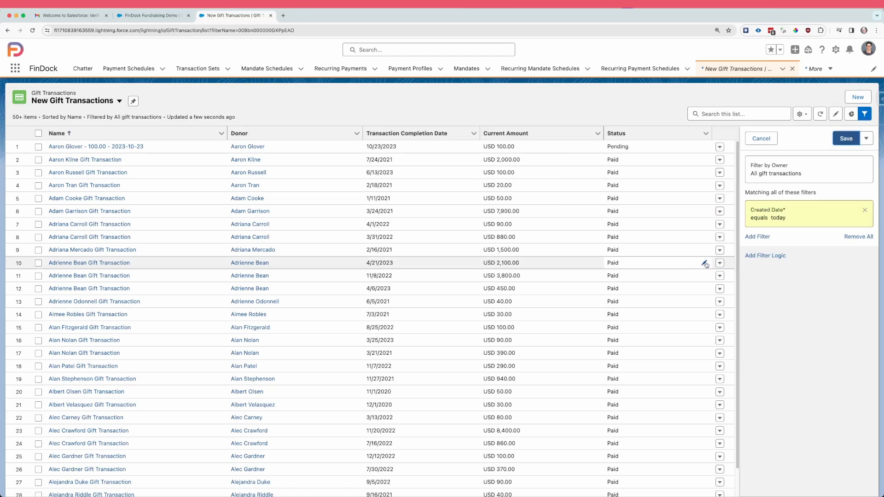
pyautogui.click(849, 140)
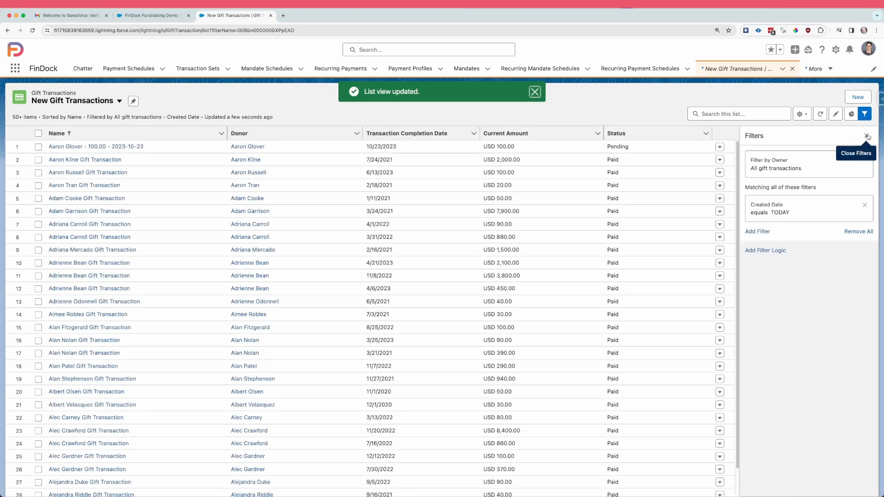
# Step: Pin the New Gift Transactions list view and mark it as added and pinned in the demo configuration
pyautogui.click(866, 135)
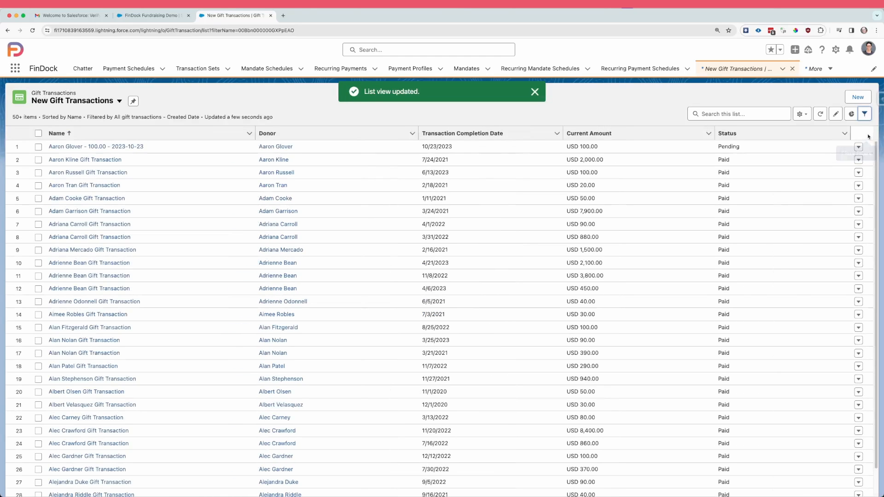
pyautogui.click(133, 102)
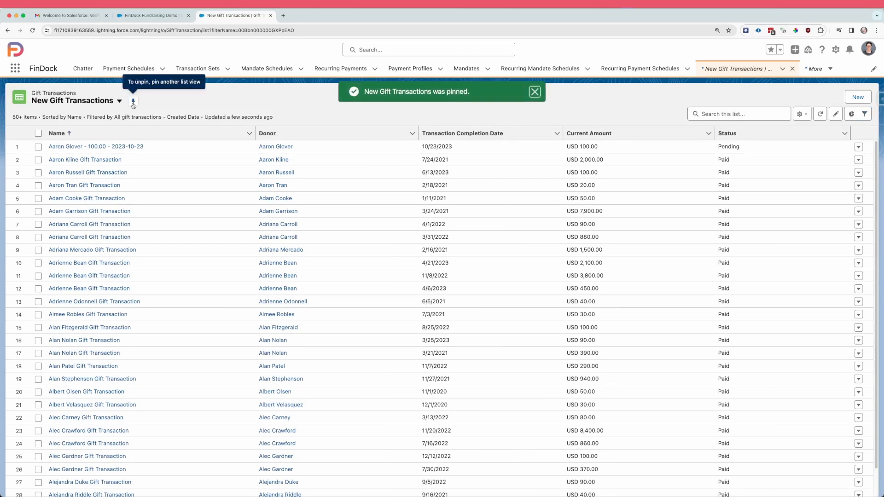
pyautogui.click(271, 15)
pyautogui.click(189, 242)
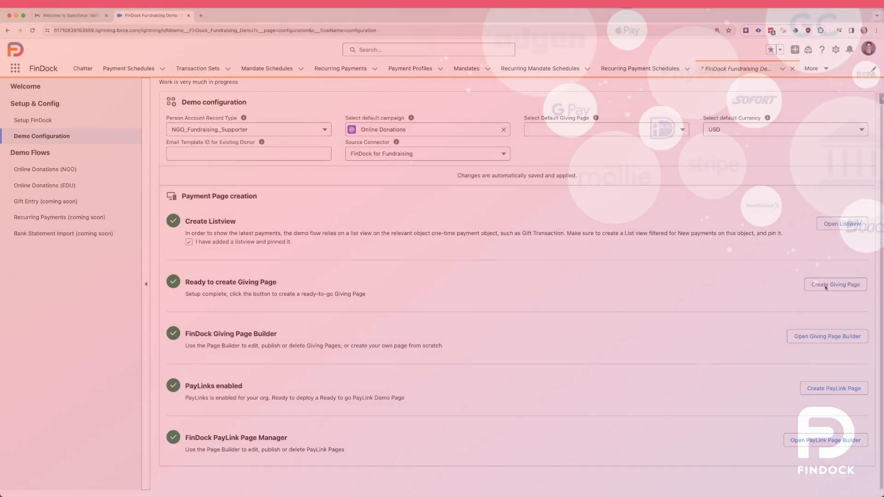
# Step: Create a giving page from the Save the Rhino template
pyautogui.click(824, 285)
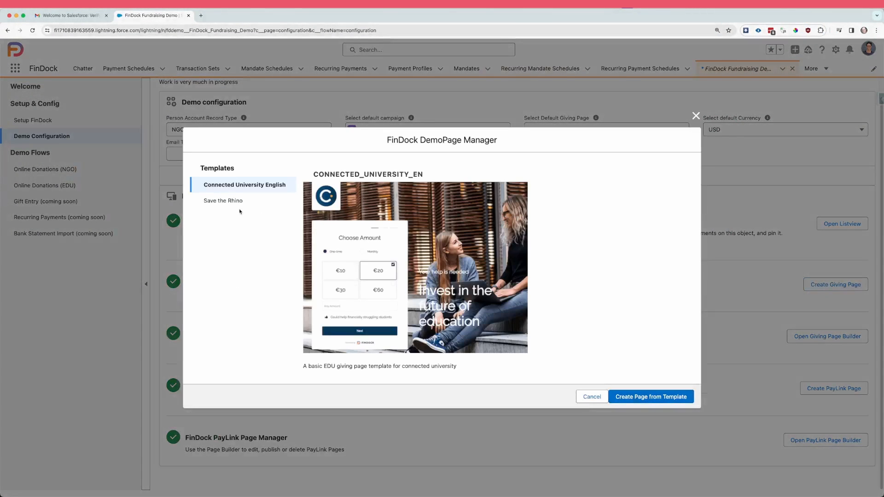
pyautogui.click(233, 204)
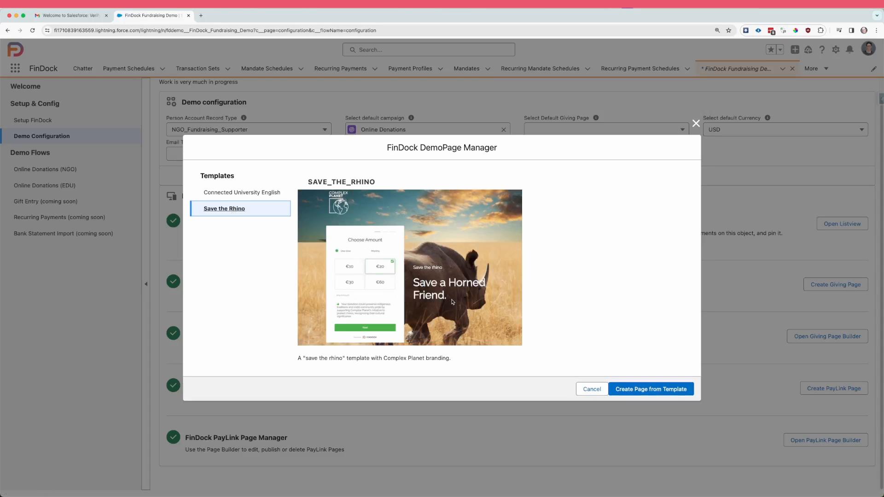
pyautogui.click(671, 391)
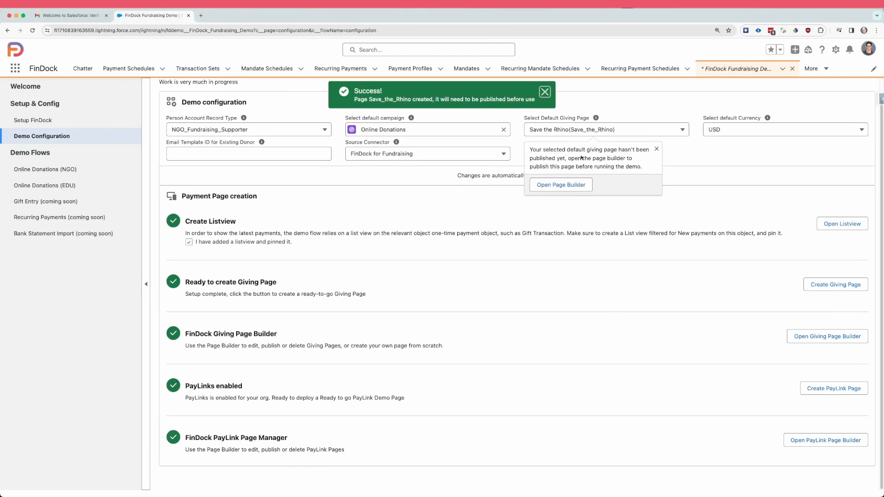
# Step: Open the Save the Rhino page in the page builder and publish it
pyautogui.click(560, 187)
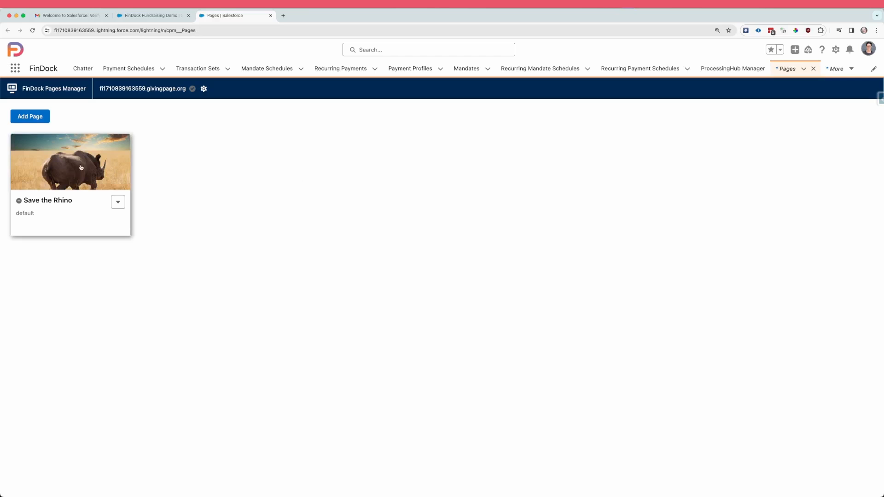
pyautogui.click(60, 168)
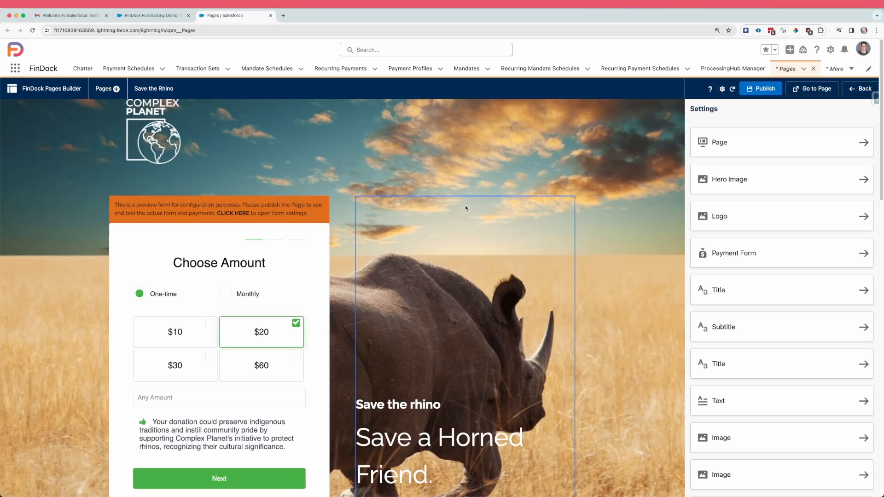
pyautogui.click(765, 90)
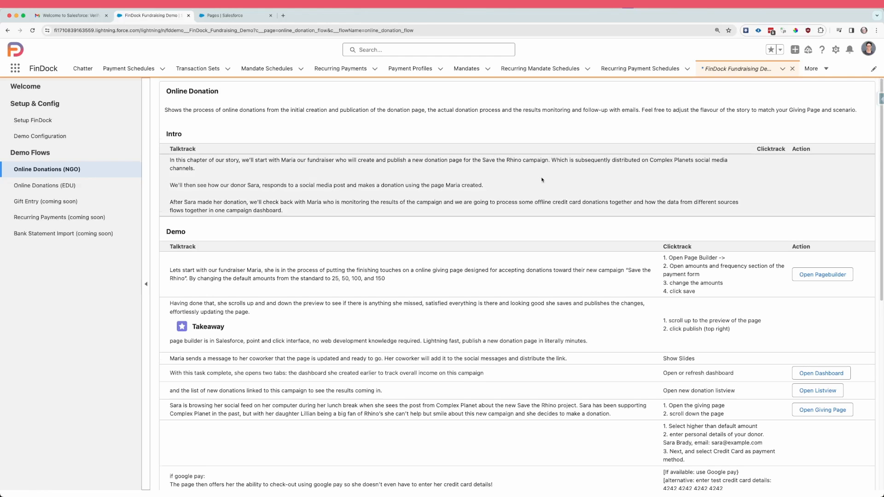
# Step: Read through the Online Donations (NGO) demo script and open the page builder linked in its first demo item
pyautogui.scroll(-1, 543, 179)
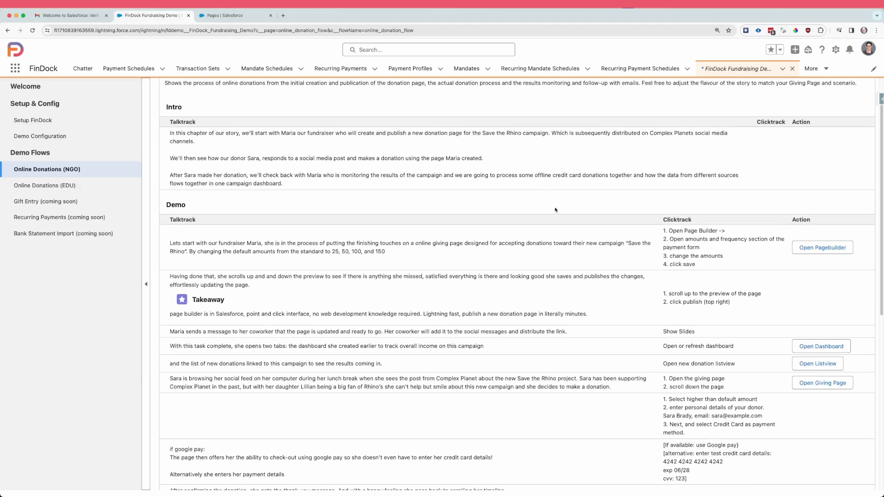
pyautogui.scroll(-1, 556, 210)
pyautogui.scroll(-1, 556, 198)
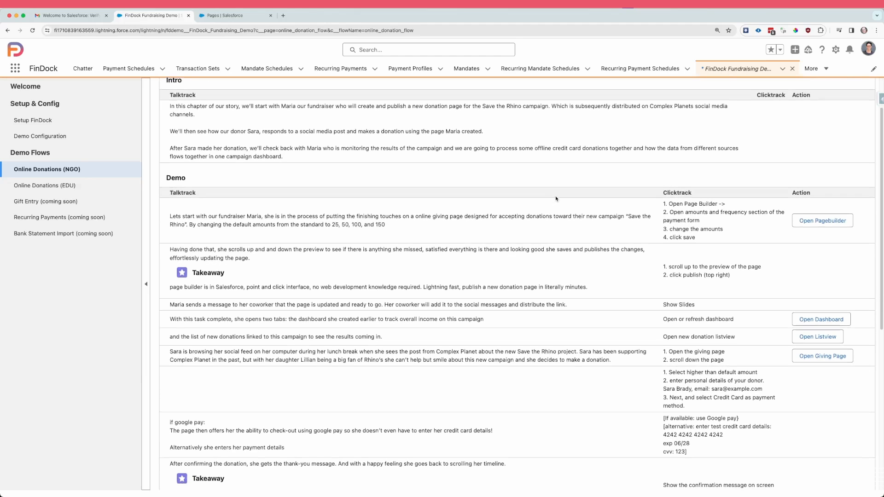
pyautogui.scroll(-2, 556, 199)
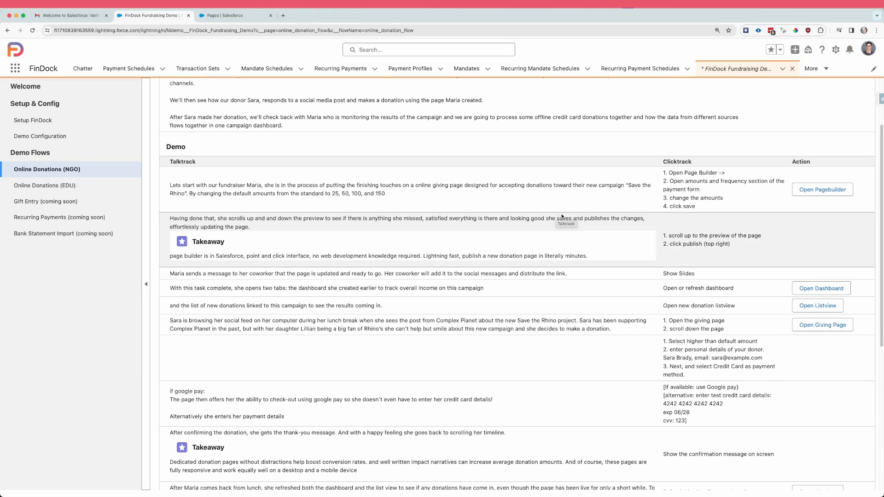
pyautogui.click(822, 189)
# Step: Open the giving page from the demo script and choose a one-time donation of $60
pyautogui.scroll(-5, 692, 251)
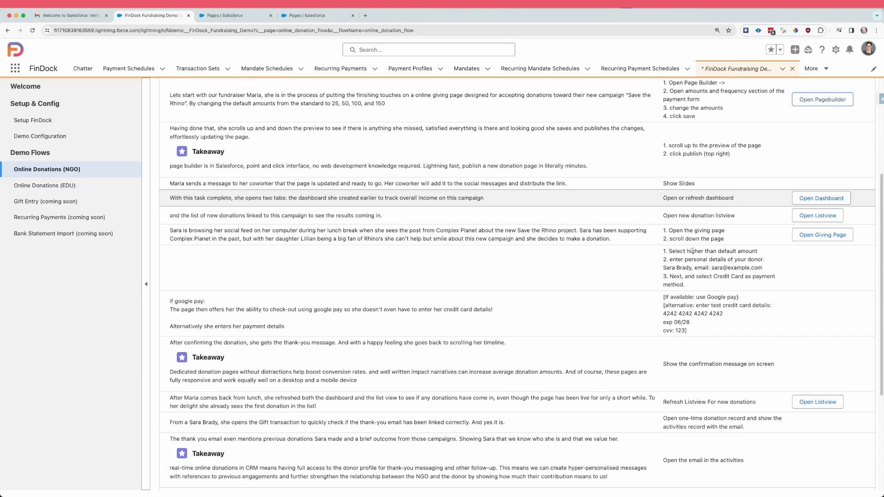
pyautogui.scroll(-1, 692, 251)
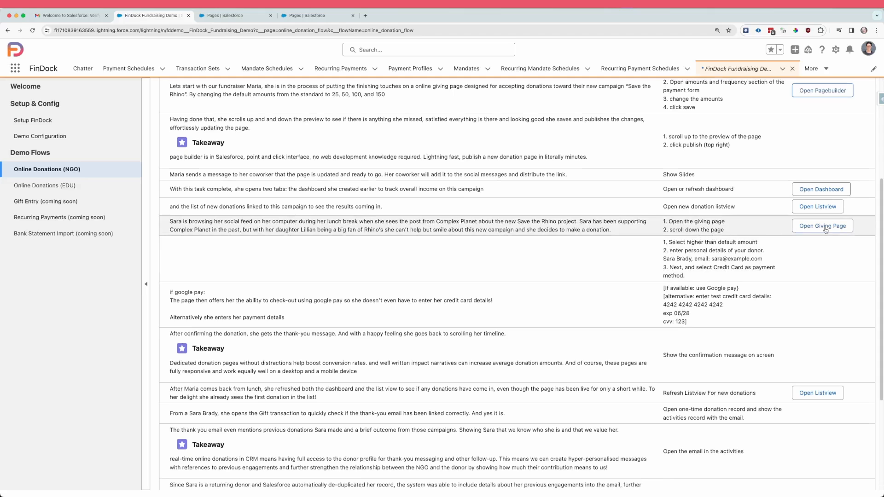
pyautogui.click(828, 230)
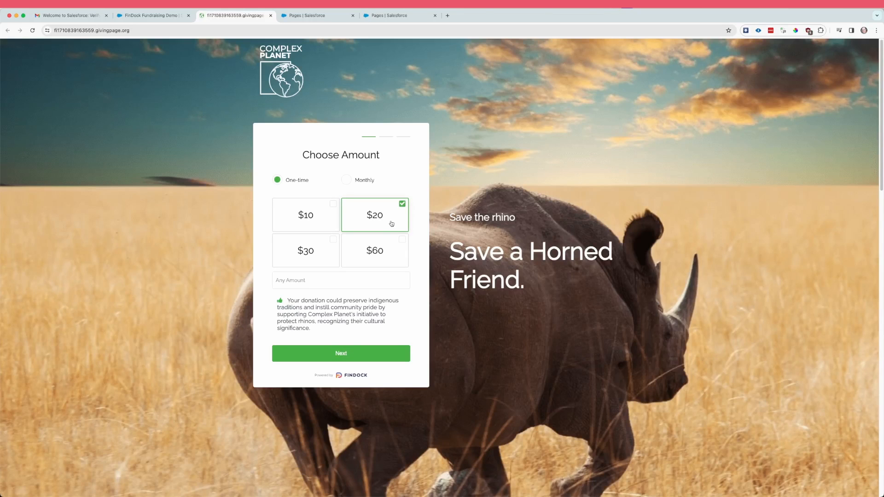
pyautogui.click(391, 251)
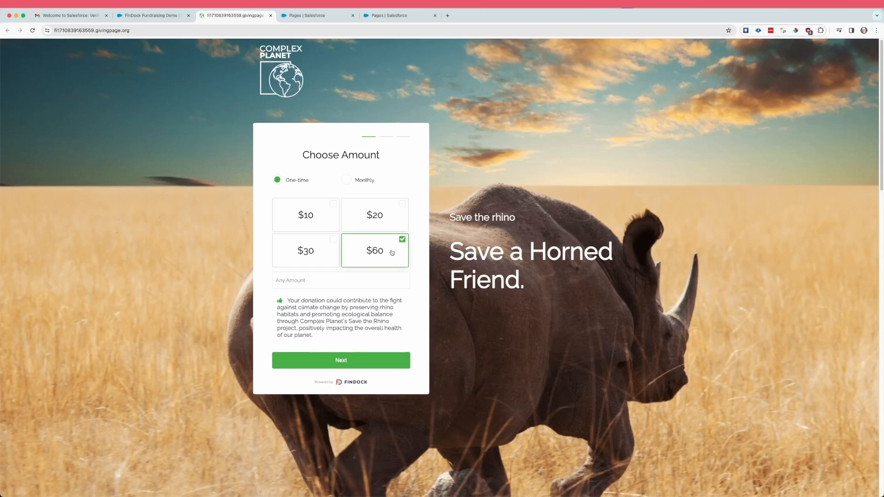
pyautogui.click(353, 361)
# Step: Fill in the donor's name and e-mail, choose CreditCard, and pay the donation at checkout using the test card details
pyautogui.click(329, 220)
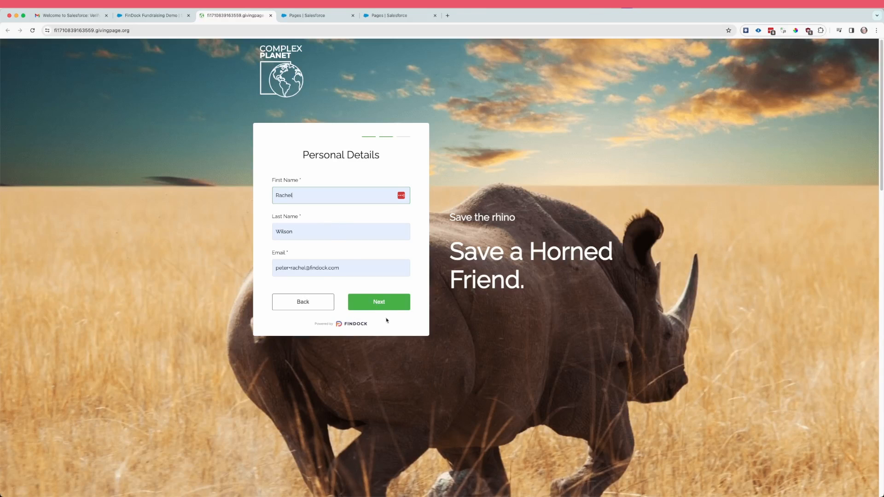
pyautogui.click(386, 303)
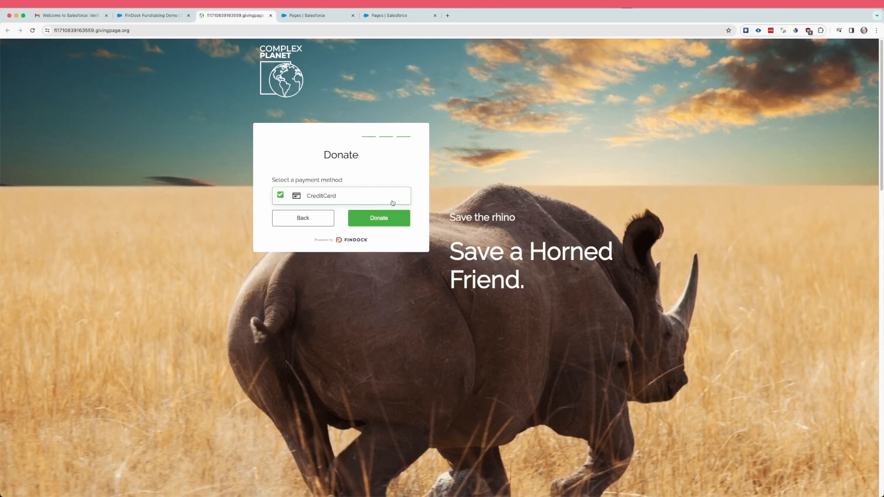
pyautogui.click(392, 224)
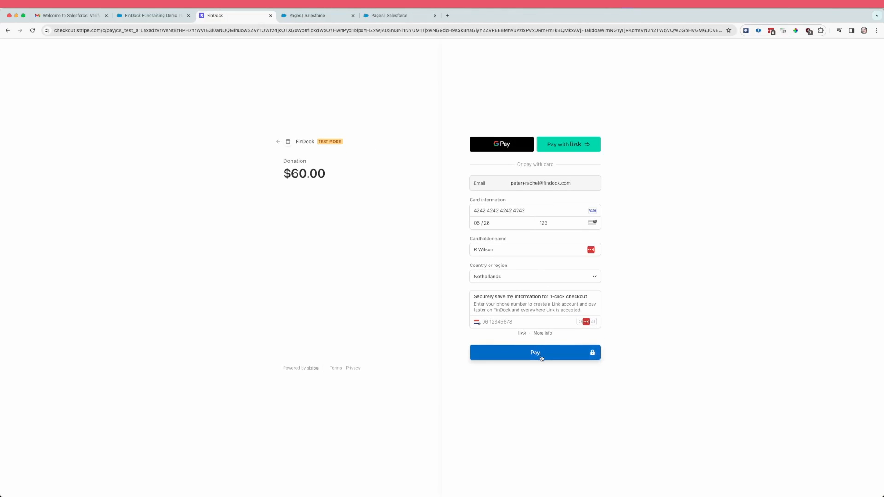
pyautogui.click(541, 358)
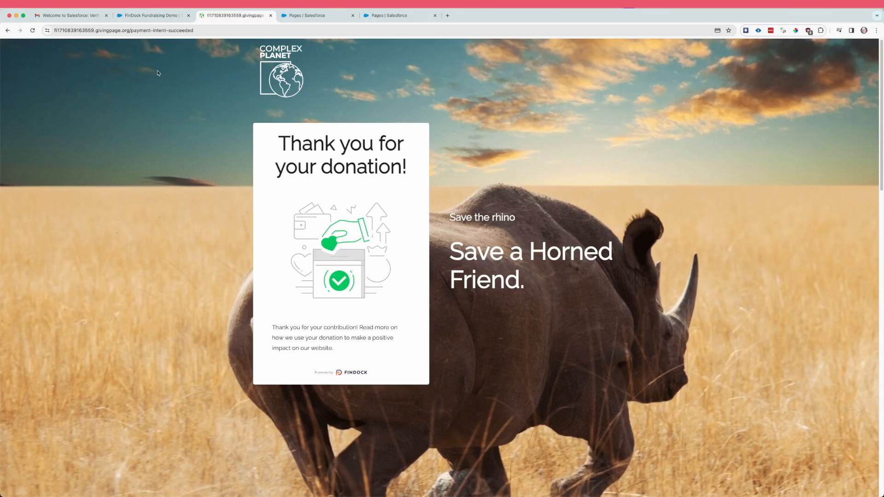
# Step: Return to the demo script and open its linked dashboard and new donations list view
pyautogui.click(152, 16)
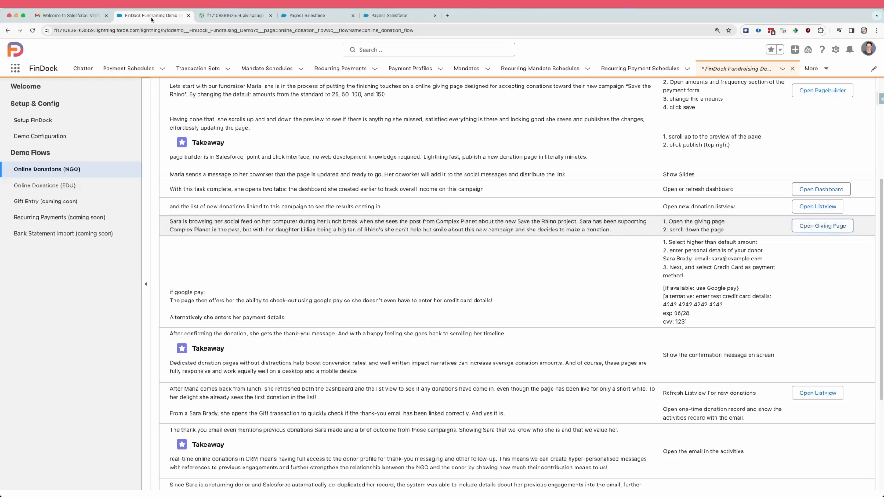
pyautogui.click(821, 190)
pyautogui.click(818, 207)
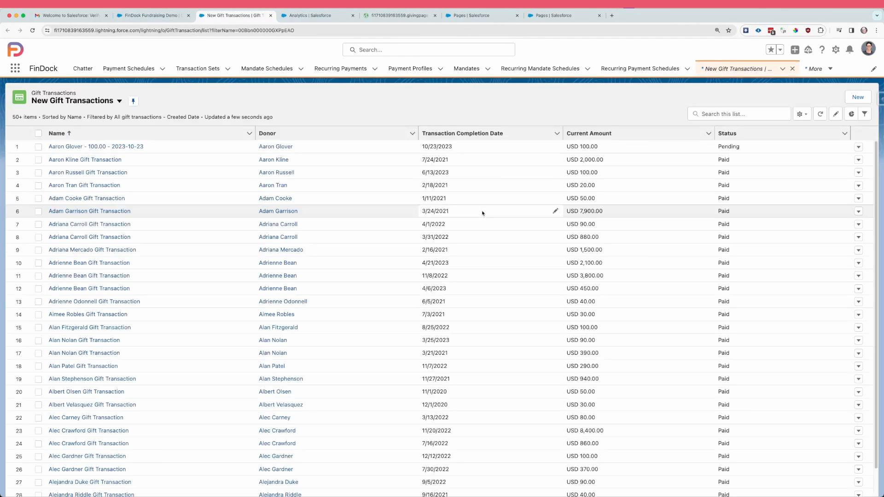
# Step: Search the New Gift Transactions list for the donor's first name and open their 60.00 gift transaction dated 2024-03-19
pyautogui.click(727, 114)
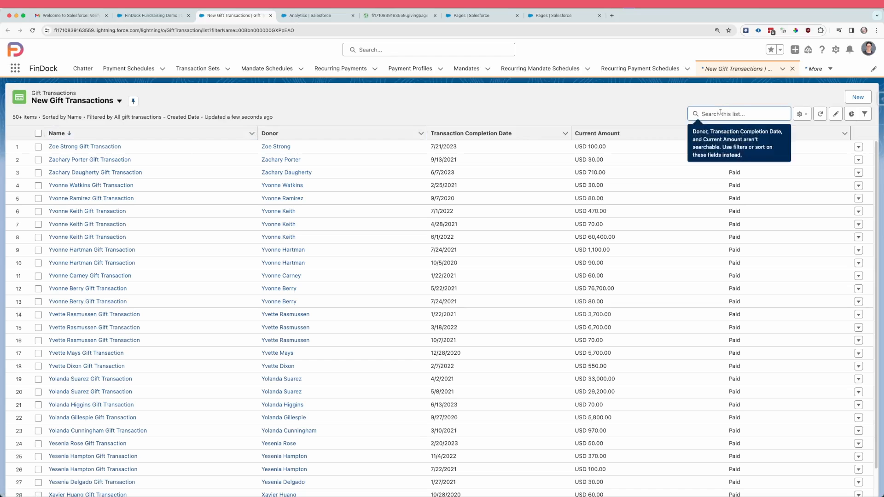
pyautogui.write('rachel')
pyautogui.press('Return')
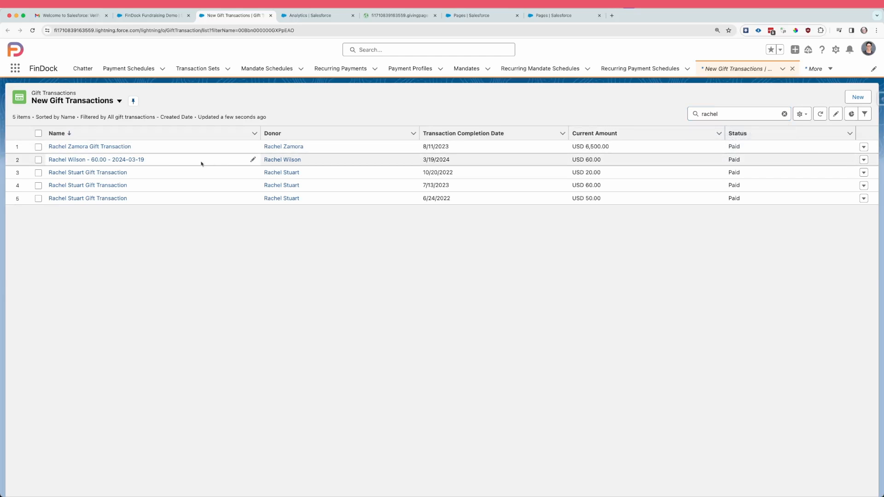
pyautogui.click(117, 160)
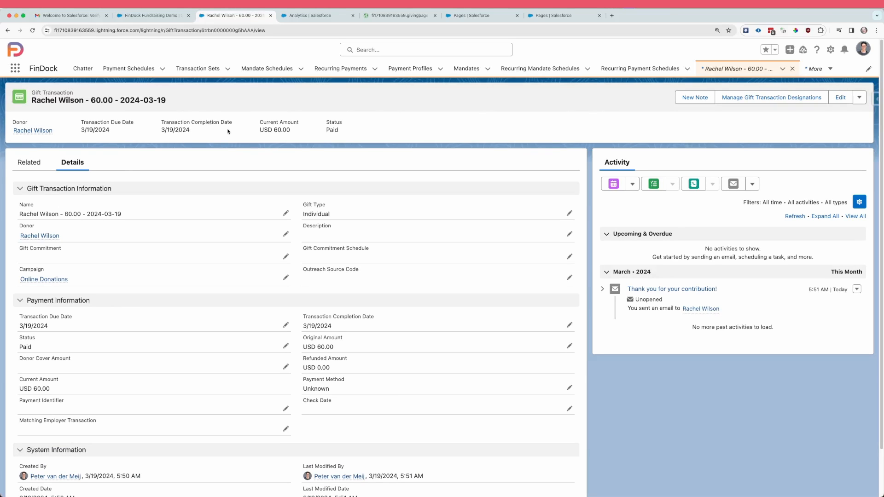
# Step: Open the thank-you e-mail from the gift transaction's activity, and open the dashboard linked in the demo script
pyautogui.scroll(-1, 237, 173)
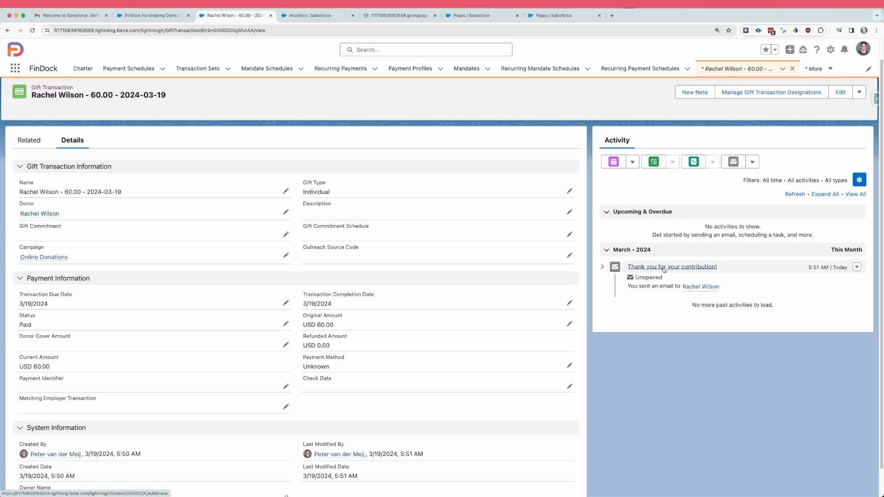
pyautogui.click(664, 268)
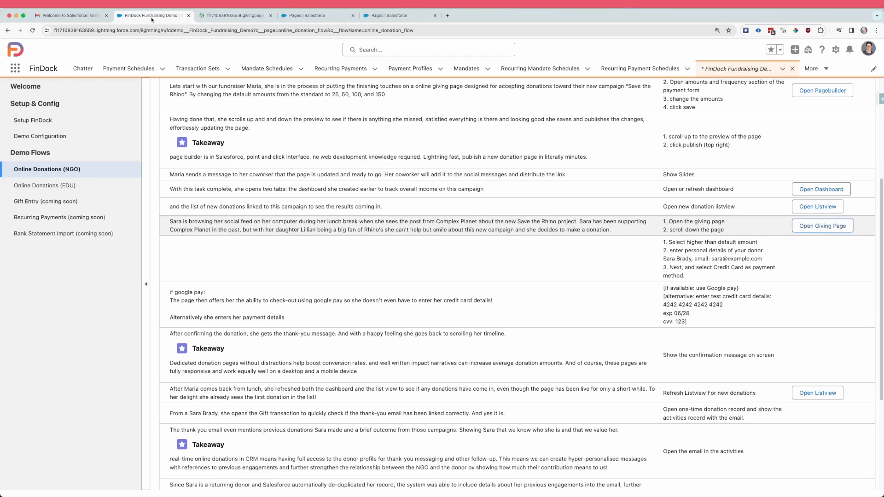
pyautogui.click(816, 189)
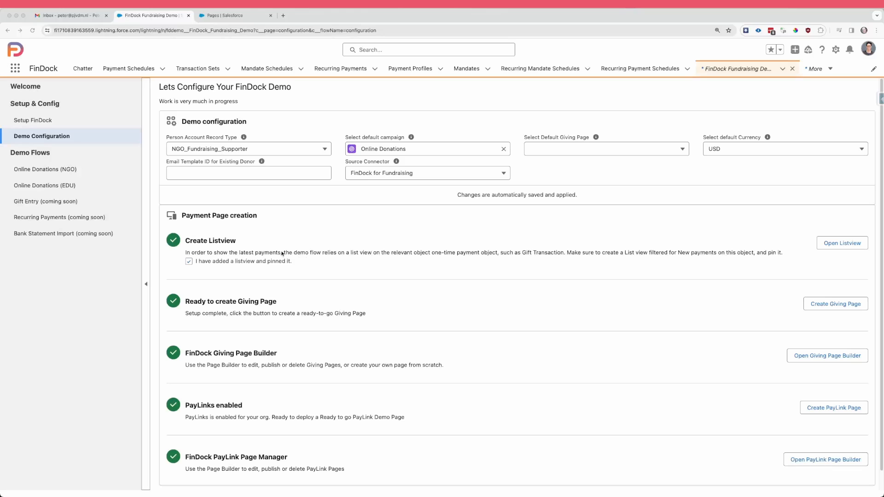
# Step: Search the available apps and items for email and open Email Templates in a new browser tab
pyautogui.click(16, 68)
pyautogui.write('e')
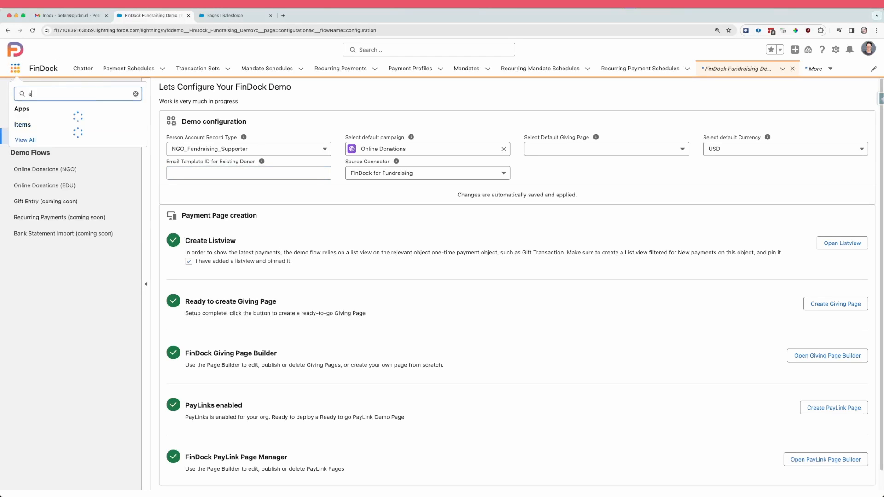
pyautogui.write('mail')
pyautogui.rightClick(49, 145)
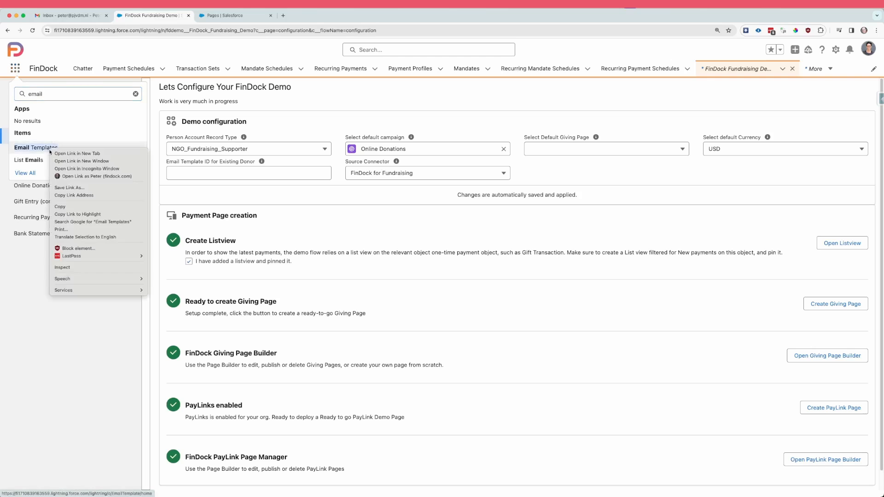
pyautogui.click(70, 152)
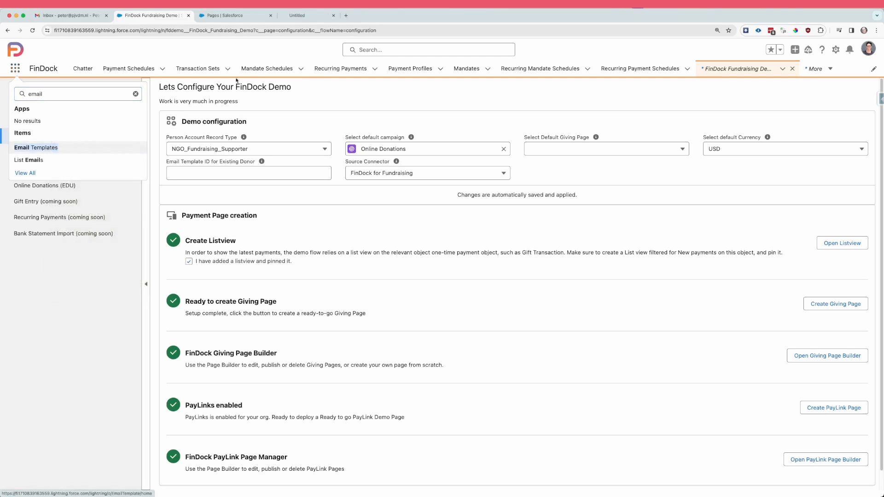
pyautogui.click(303, 19)
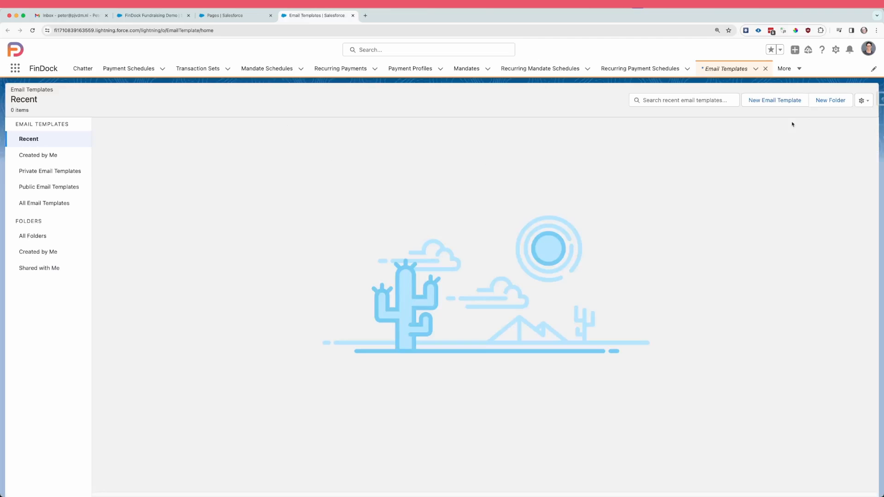
# Step: Start a new email template named "My Demo Thank you email" with Gift Transaction as its related entity type
pyautogui.click(783, 103)
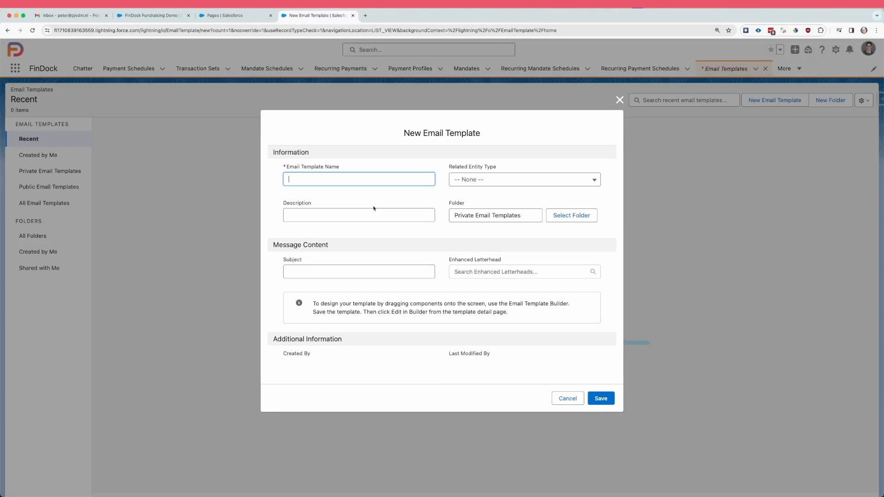
pyautogui.write('My Demo Thank you email')
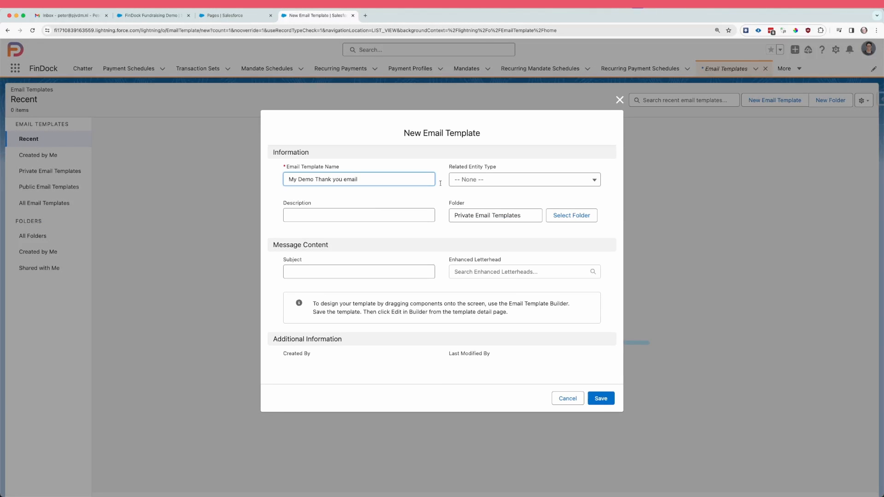
pyautogui.click(525, 183)
pyautogui.write('gift')
pyautogui.press('Down')
pyautogui.press('Down')
pyautogui.press('Down')
pyautogui.press('Down')
pyautogui.press('Down')
pyautogui.press('Down')
pyautogui.press('Down')
pyautogui.press('Down')
pyautogui.press('Down')
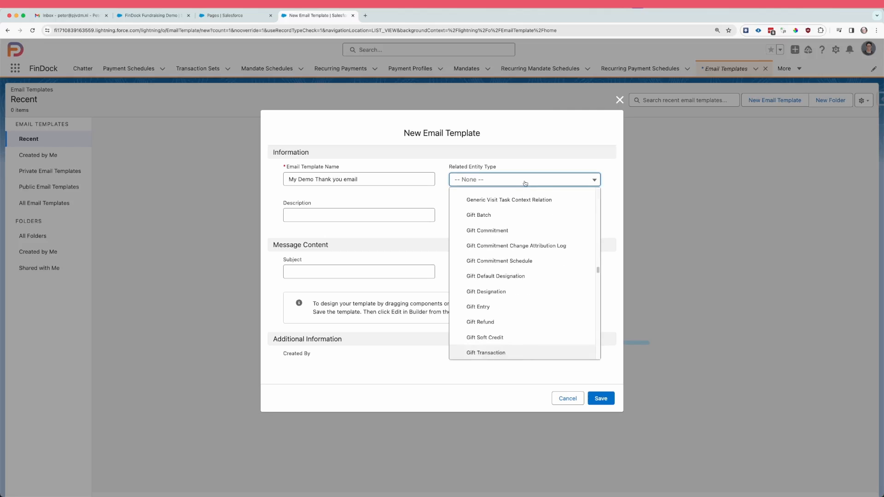
pyautogui.press('Return')
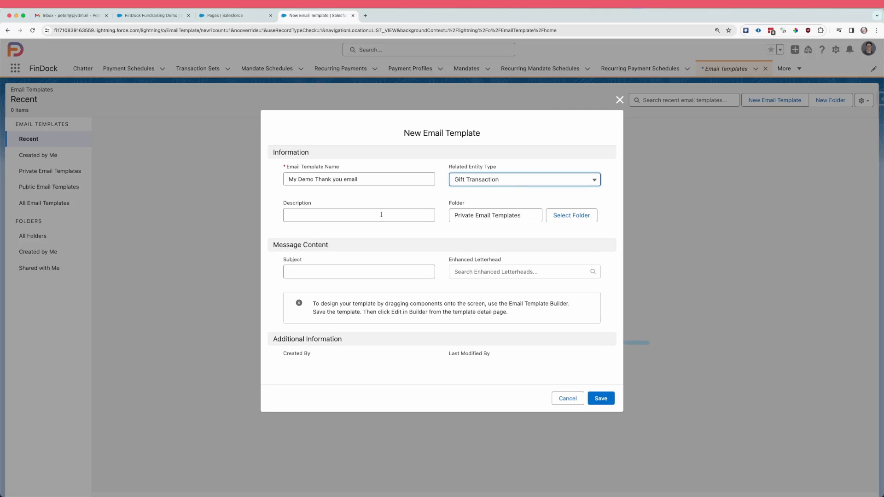
# Step: Place the template in the Public Email Templates folder and save it with the subject "Thank you so much!"
pyautogui.click(584, 220)
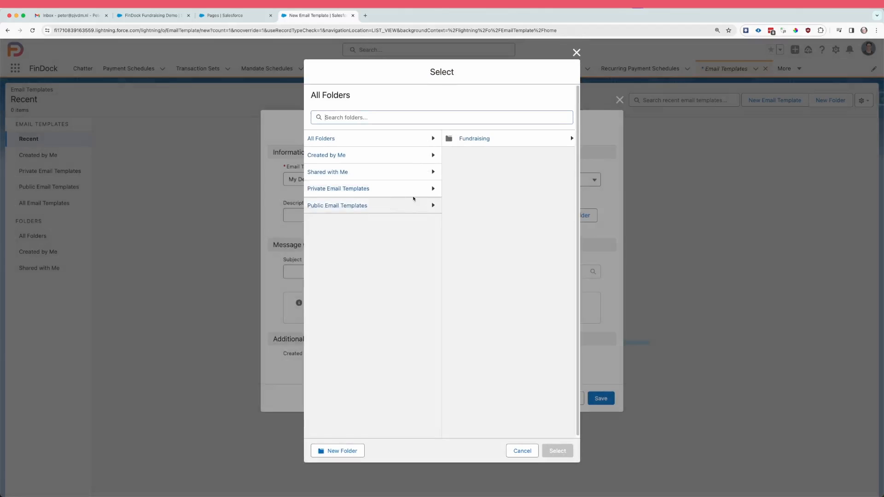
pyautogui.click(414, 203)
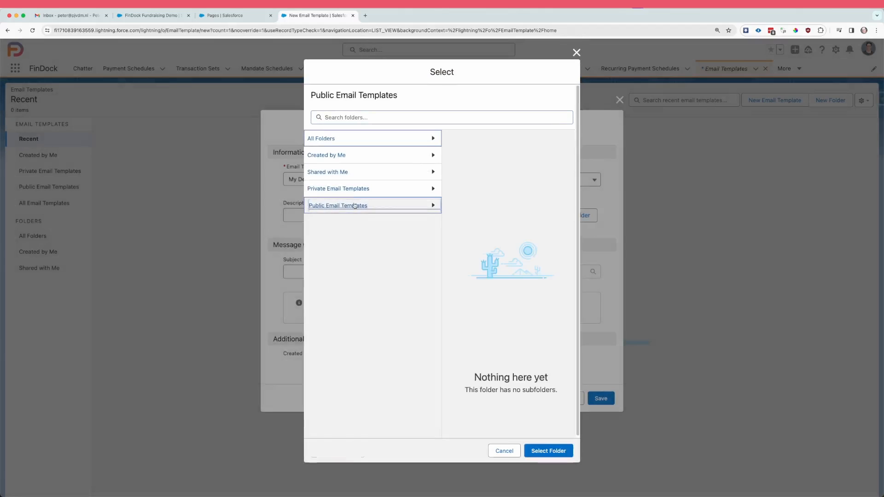
pyautogui.click(543, 451)
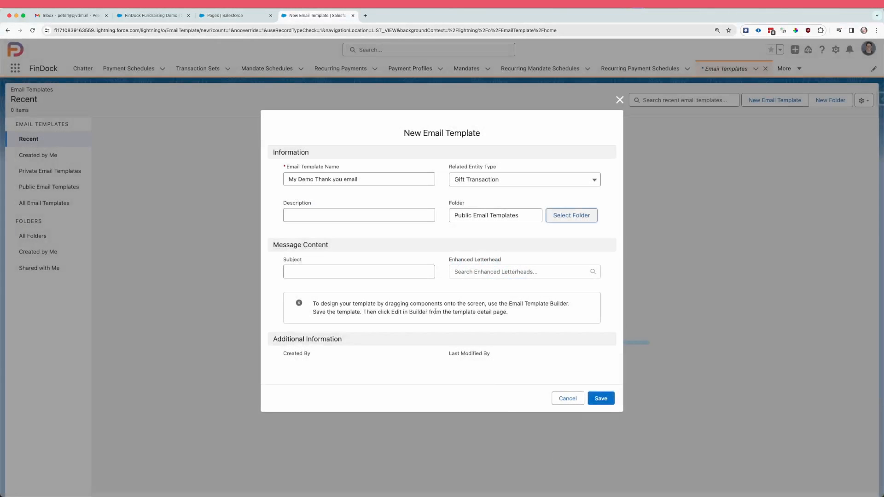
pyautogui.click(316, 270)
pyautogui.write('Thank you so much!')
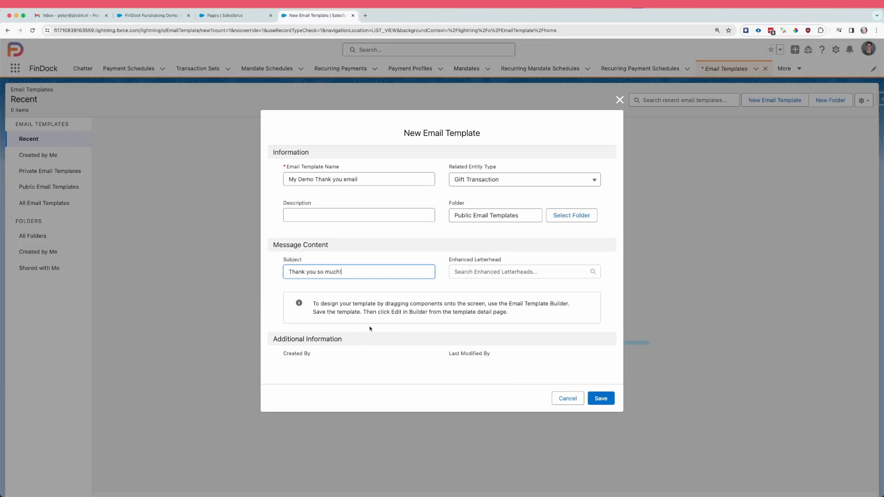
pyautogui.click(604, 399)
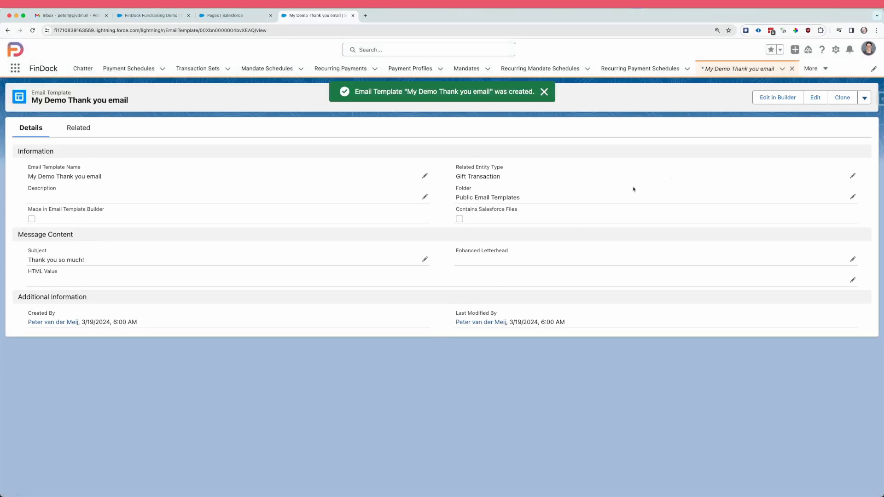
# Step: Open the template in the Email Template Builder and add a Rich Text component to it
pyautogui.click(781, 99)
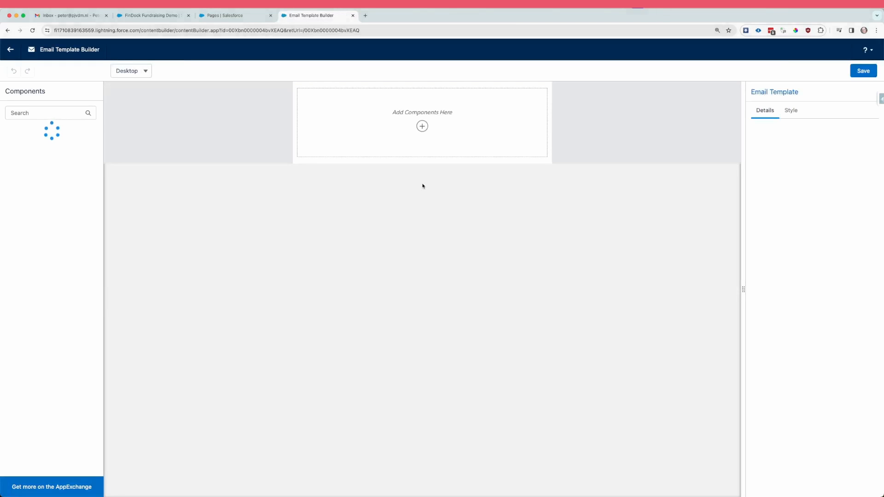
pyautogui.click(422, 126)
pyautogui.click(422, 229)
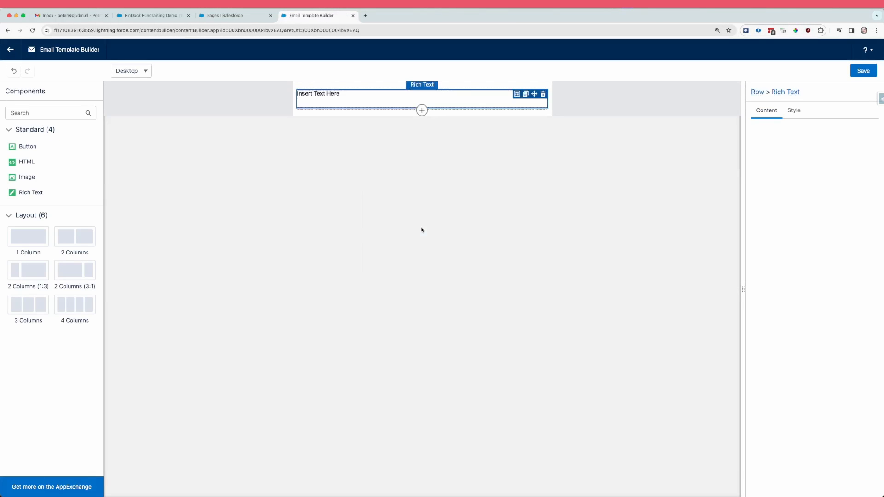
# Step: Replace the placeholder text with "Hi", the recipient's First Name merge field and a comma, followed by a blank line
pyautogui.click(789, 349)
pyautogui.press('super+a')
pyautogui.press('BackSpace')
pyautogui.write('Hi')
pyautogui.click(784, 374)
pyautogui.click(395, 140)
pyautogui.write('fi')
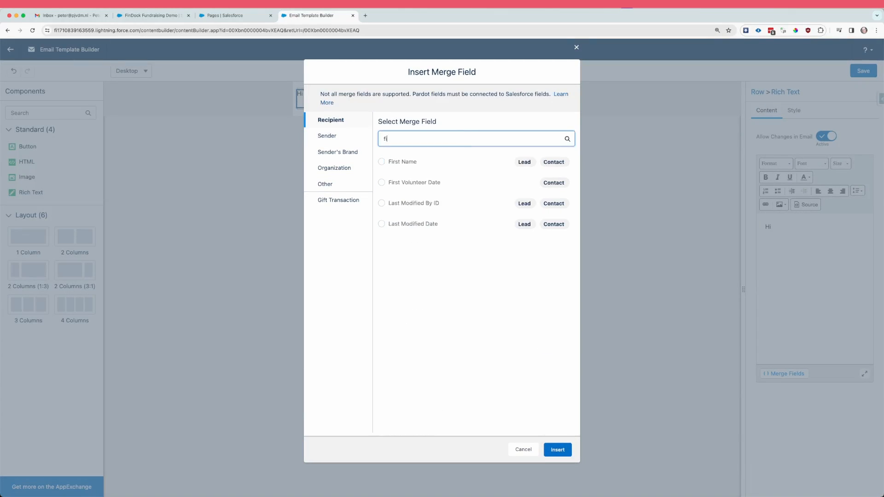
pyautogui.click(381, 161)
pyautogui.click(557, 450)
pyautogui.write(',')
pyautogui.press('Return')
pyautogui.press('Return')
# Step: Write "Thank you so much for your donation today!" and "Your {{{GiftTransaction.OriginalAmount}}} will be put to good use!", inserting the Original Amount merge field
pyautogui.write('Thank you so much for your donation today!')
pyautogui.press('Return')
pyautogui.write('You')
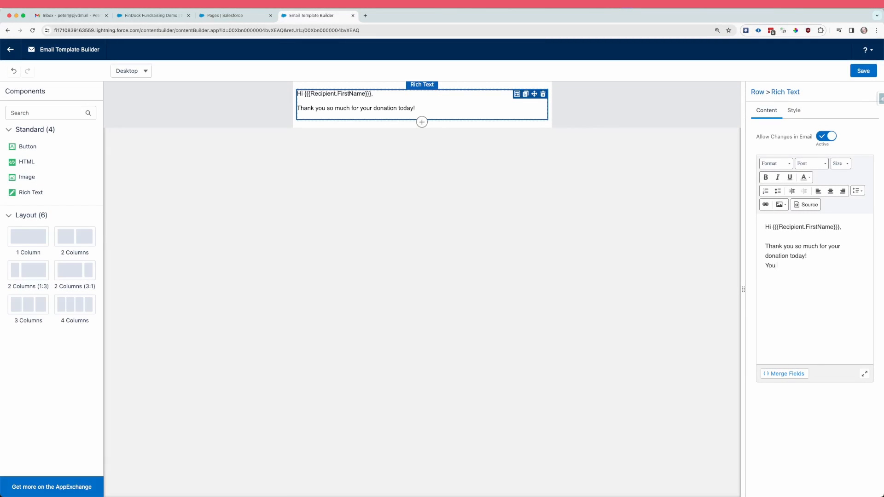
pyautogui.press('BackSpace')
pyautogui.write('r')
pyautogui.click(784, 373)
pyautogui.click(343, 201)
pyautogui.click(416, 139)
pyautogui.write('am')
pyautogui.click(396, 200)
pyautogui.doubleClick(458, 142)
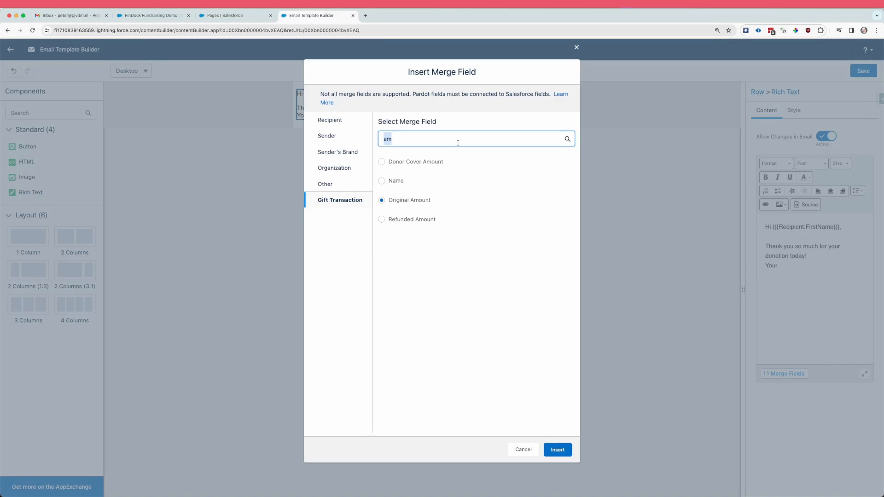
pyautogui.click(558, 450)
pyautogui.write('will be put to good use!')
# Step: Close the message with "Kind regards" and "Customer" on separate lines, and save the template
pyautogui.press('Return')
pyautogui.press('Return')
pyautogui.write('Tha')
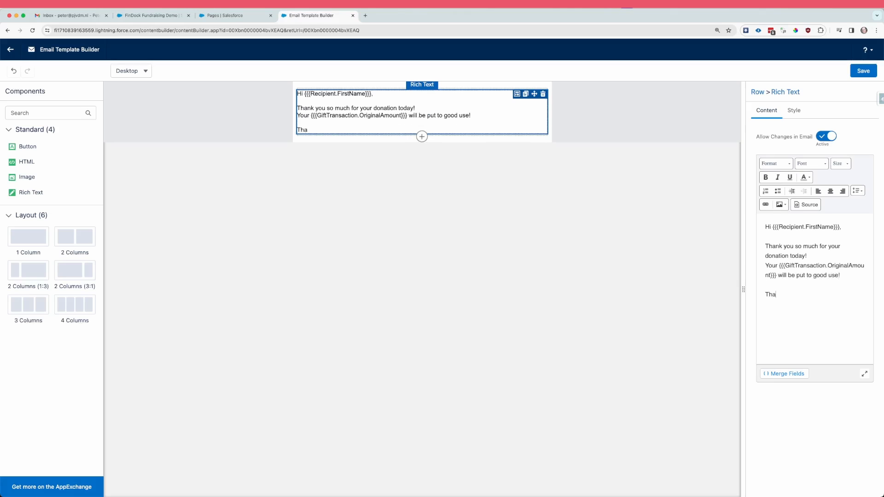
pyautogui.press('BackSpace')
pyautogui.press('BackSpace')
pyautogui.press('BackSpace')
pyautogui.write('Kind regards')
pyautogui.press('Return')
pyautogui.press('Return')
pyautogui.write('Customer')
pyautogui.click(863, 70)
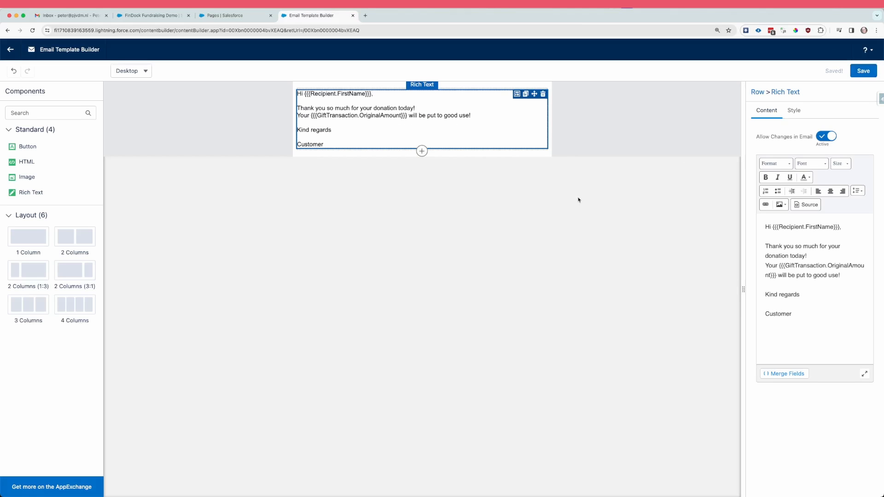
# Step: Copy the saved template's record ID from its URL into the demo configuration's Email Template ID for Existing Donor
pyautogui.click(10, 49)
pyautogui.doubleClick(230, 30)
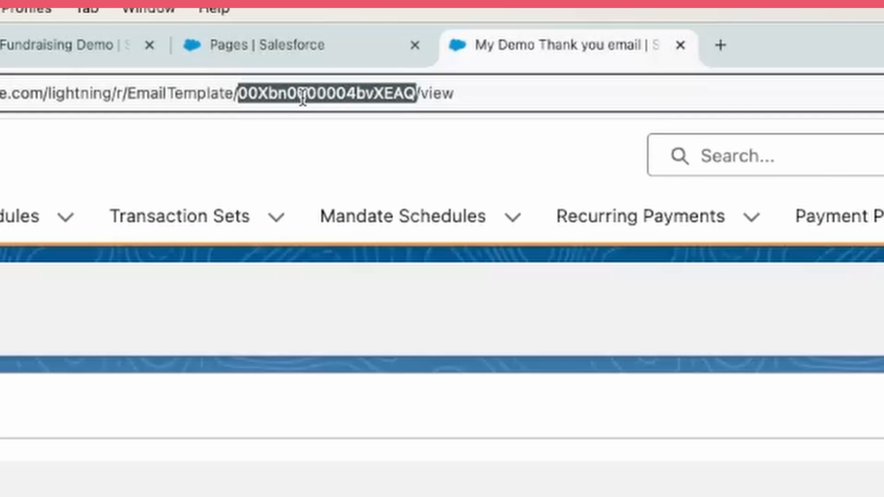
pyautogui.click(68, 52)
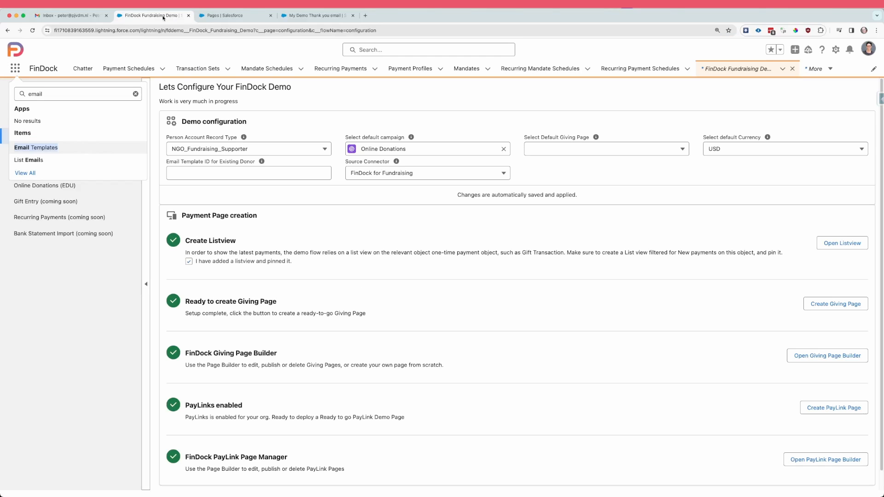
pyautogui.click(215, 173)
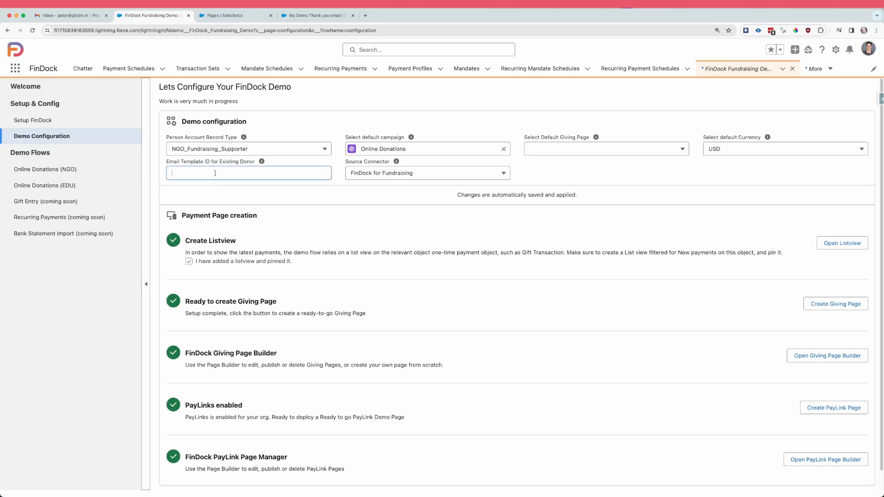
pyautogui.write('00Xbn0000004lvXEAQ')
pyautogui.click(263, 191)
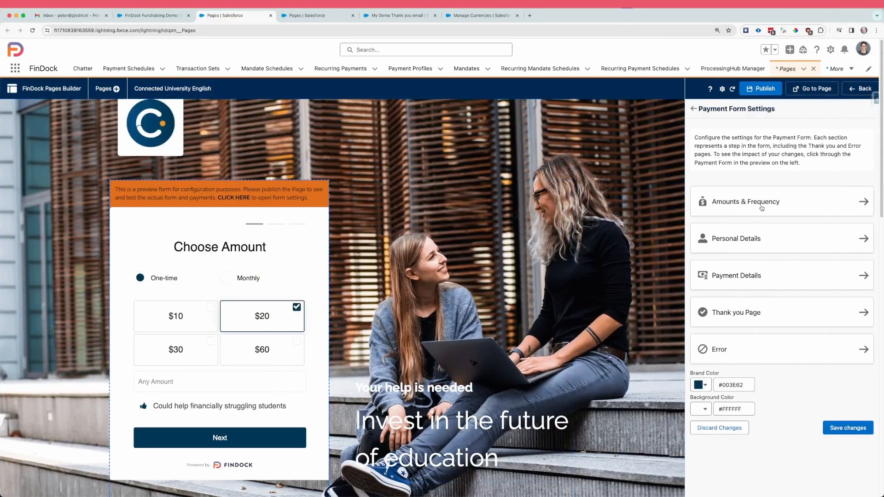
# Step: Set the currency to EUR in the Connected University English payment form's Amounts & Frequency settings, save, and publish the page
pyautogui.click(762, 206)
pyautogui.click(762, 199)
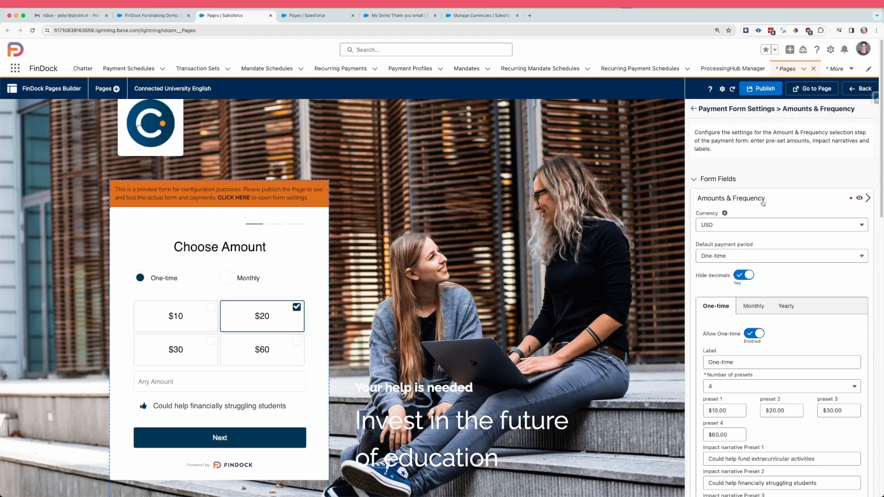
pyautogui.click(754, 224)
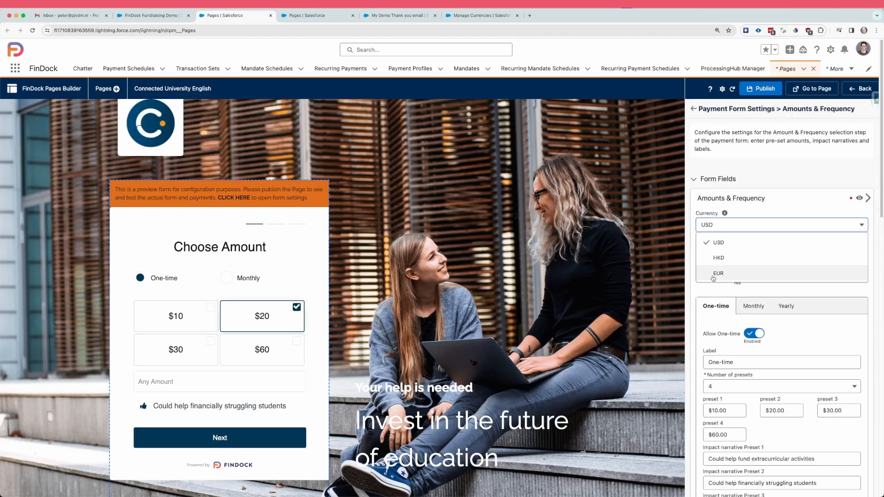
pyautogui.click(718, 273)
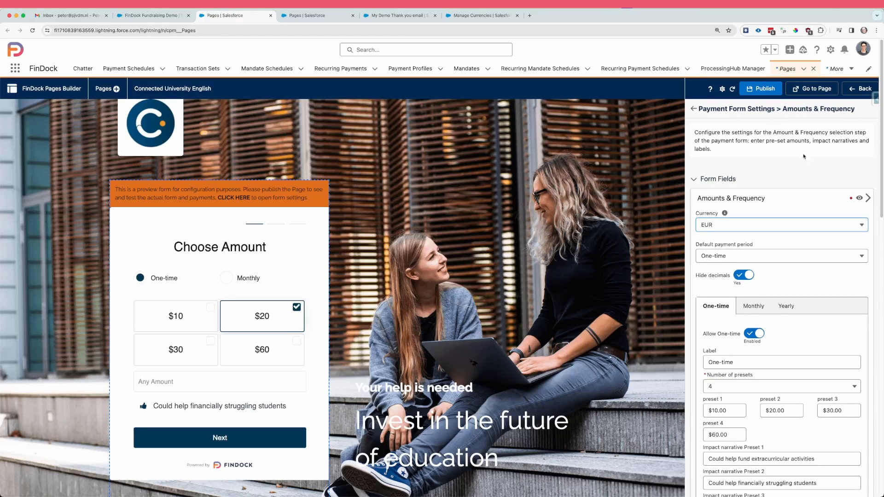
pyautogui.scroll(-10, 807, 291)
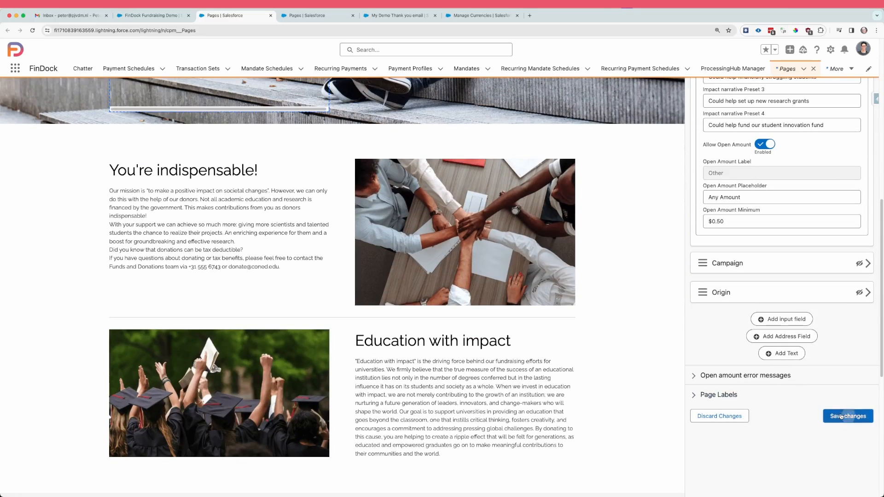
pyautogui.click(842, 416)
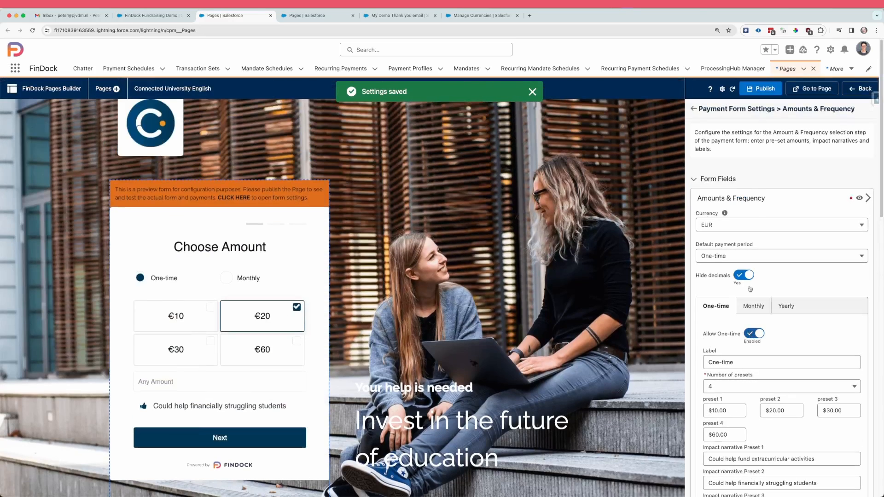
pyautogui.click(756, 89)
# Step: Open the published page, submit a one-time €30 CreditCard donation with the donor's personal details, and pay with Google Pay at checkout
pyautogui.click(817, 90)
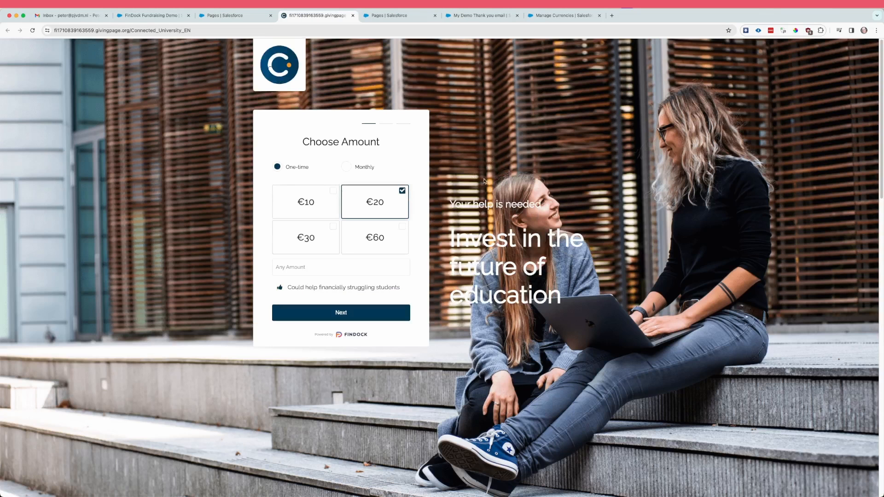
pyautogui.click(315, 244)
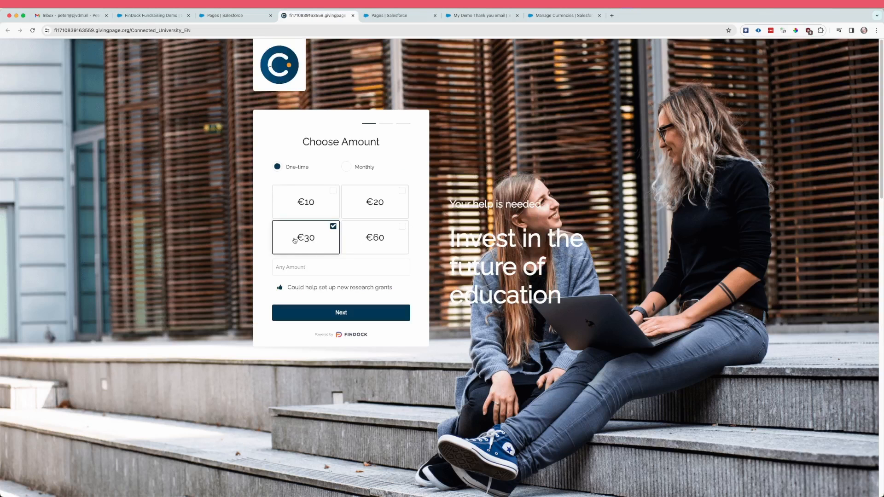
pyautogui.click(347, 314)
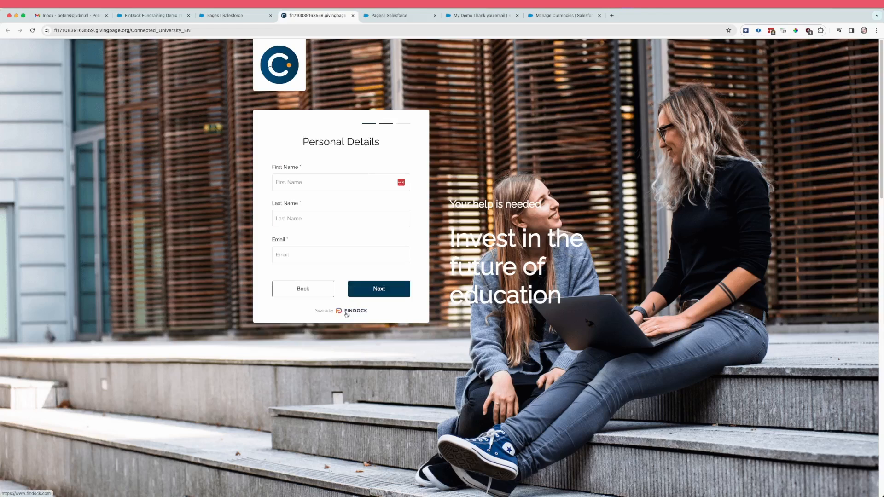
pyautogui.click(389, 294)
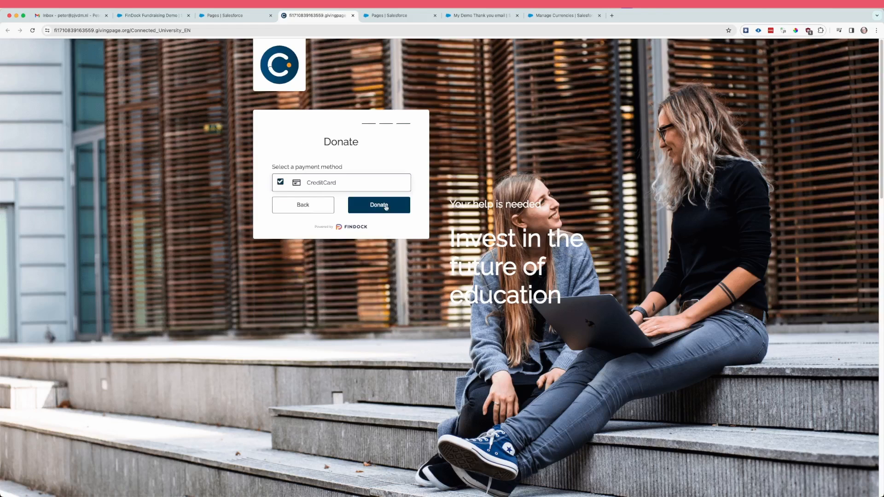
pyautogui.click(385, 206)
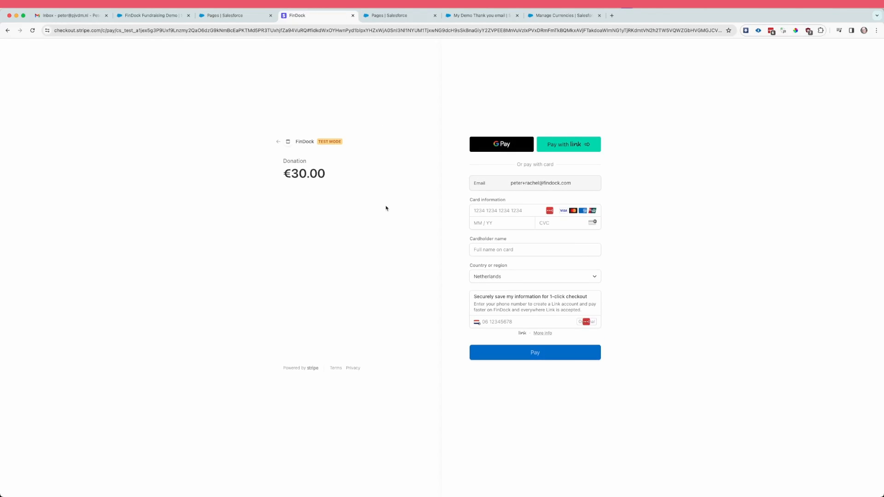
pyautogui.click(506, 145)
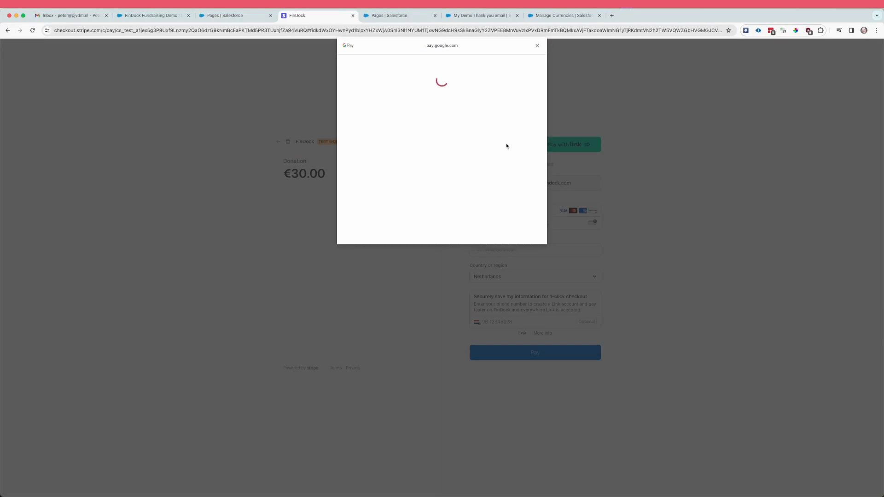
pyautogui.click(518, 144)
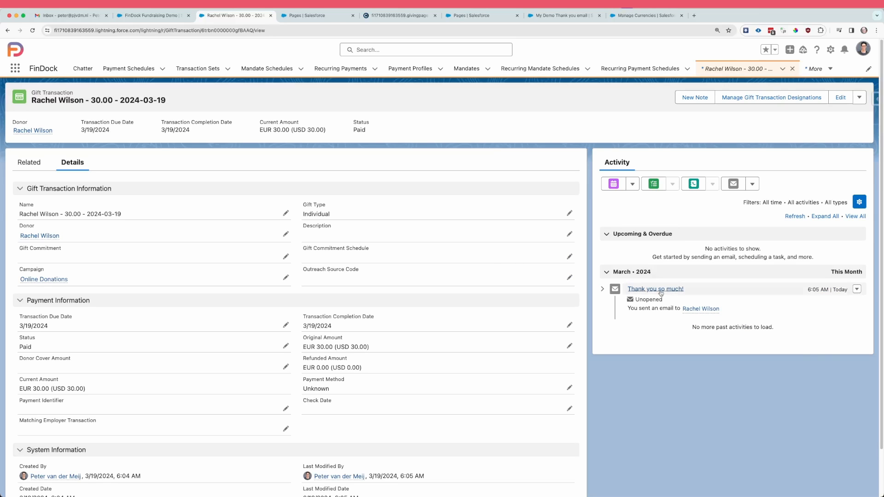
# Step: Open the "Thank you so much!" email from the activity of the EUR 30.00 gift transaction dated 2024-03-19
pyautogui.click(659, 290)
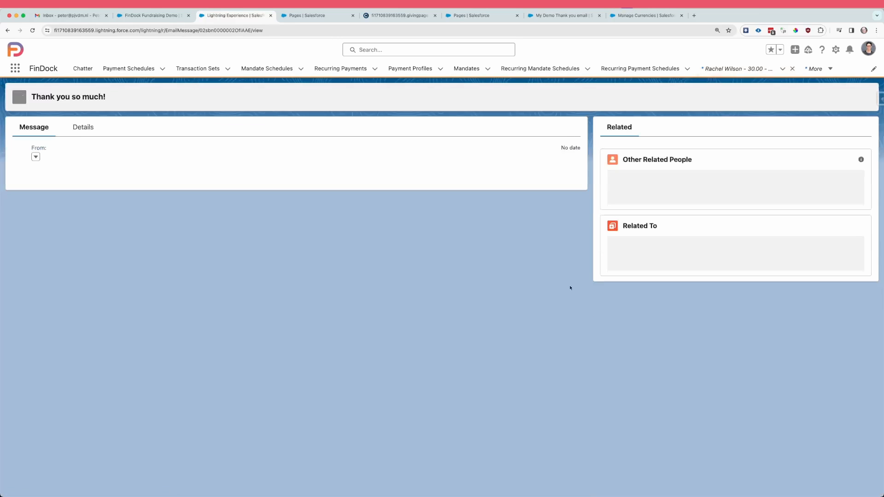